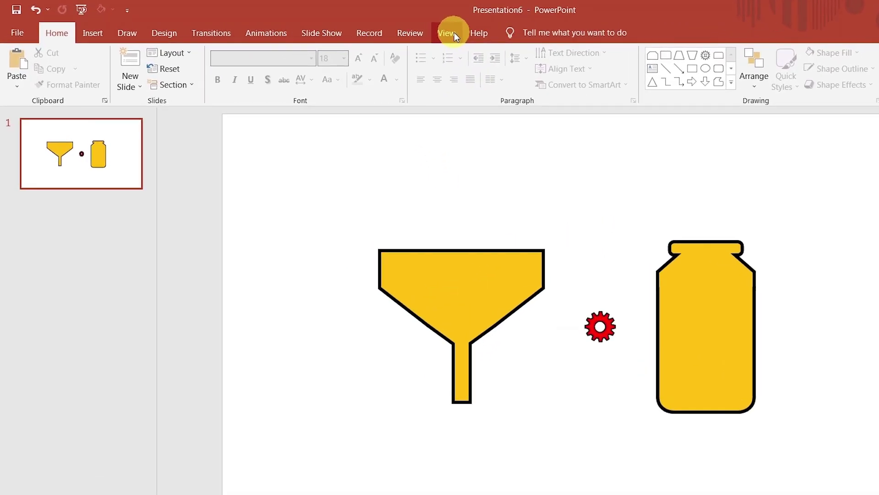
Turn on the slide guides and move the jar onto the vertical centre guide
left_click(380, 29)
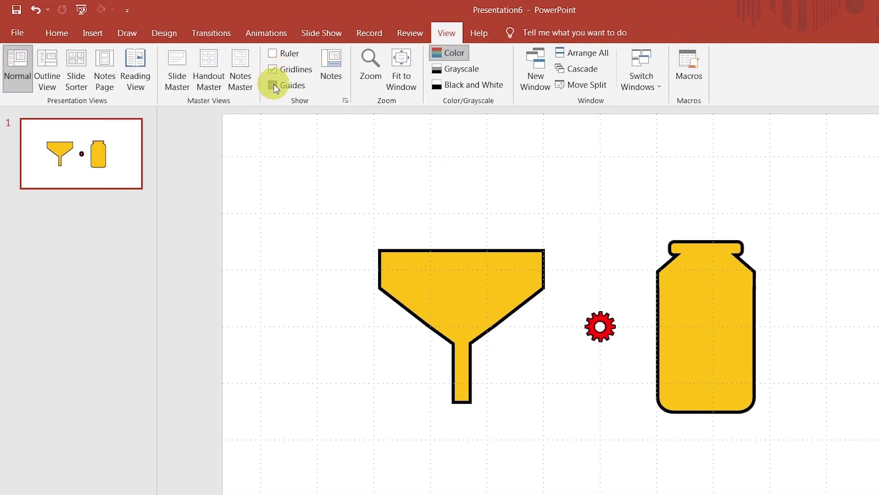
left_click(67, 32)
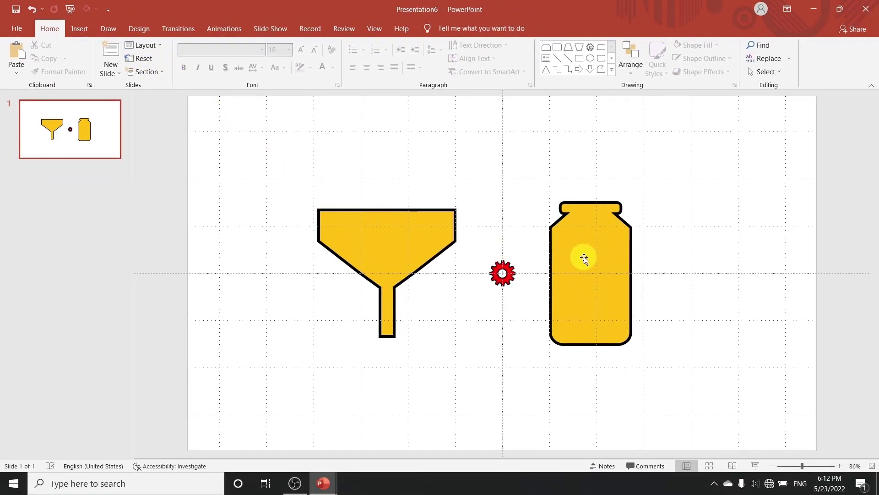
left_click(584, 257)
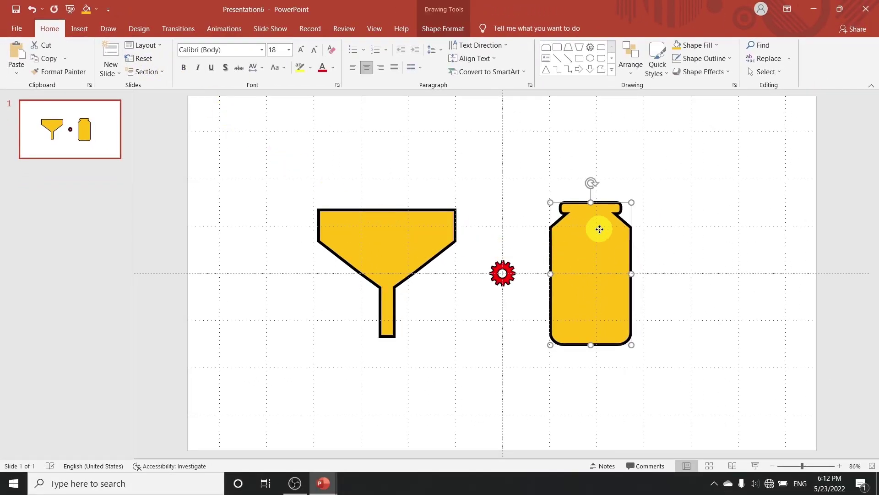
left_click_drag(600, 226, 509, 308)
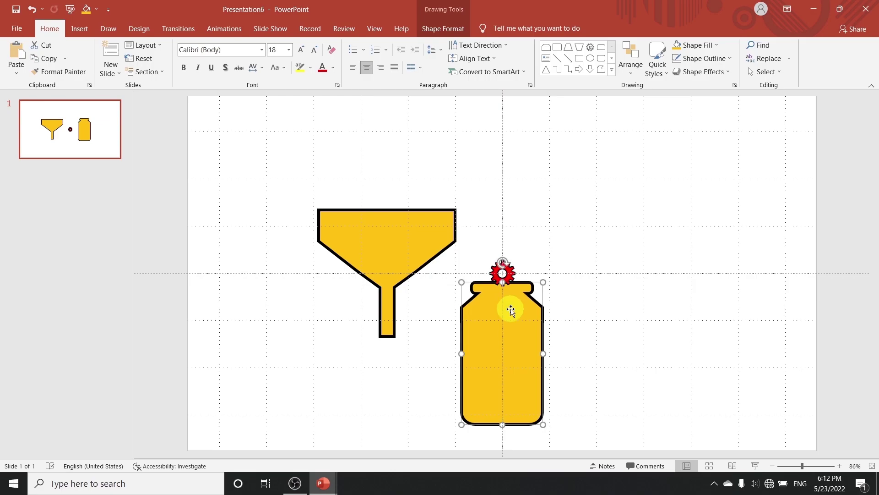
Centre the funnel above the jar, lower the jar slightly, and raise the gear to the spout tip
left_click(371, 239)
left_click_drag(371, 239, 484, 133)
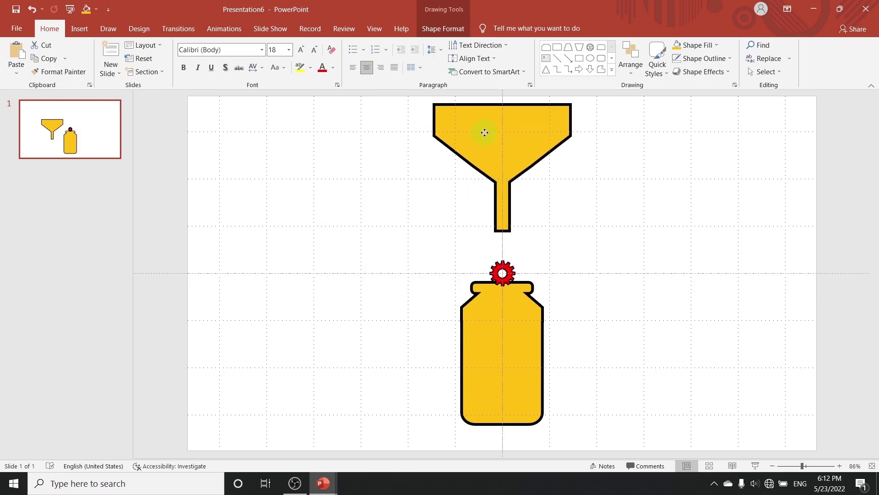
left_click_drag(501, 320, 500, 333)
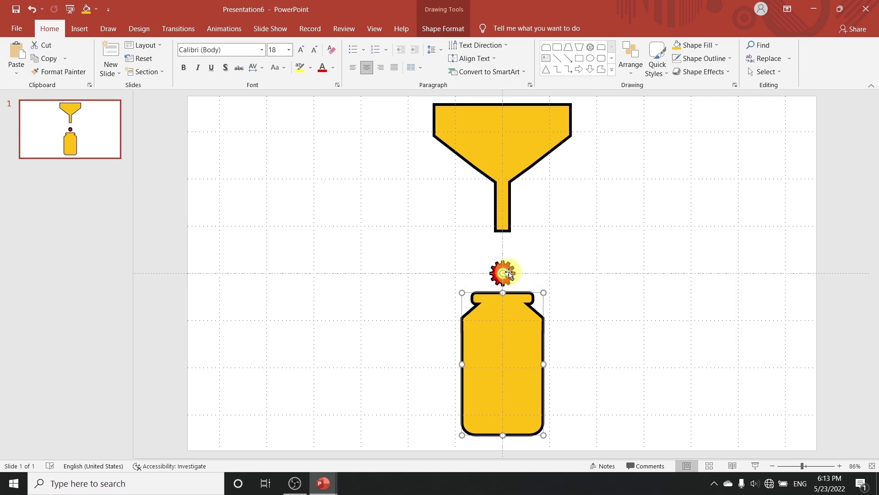
left_click_drag(502, 271, 509, 212)
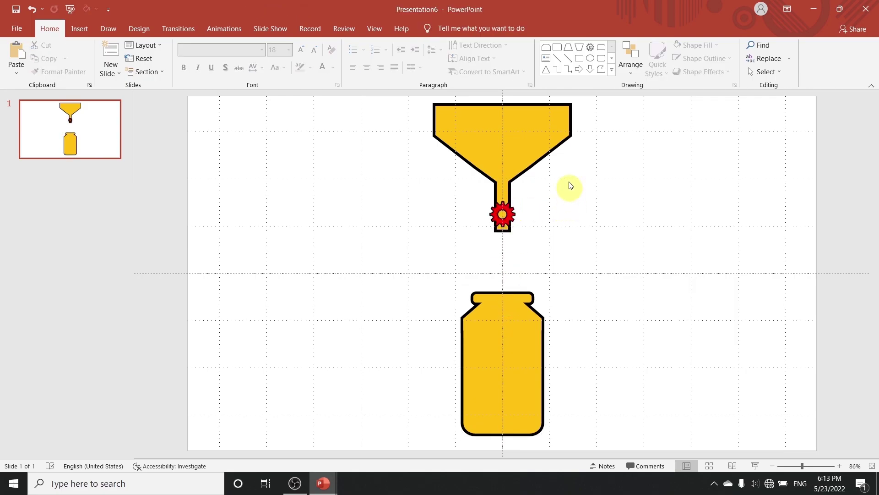
Draw a long rectangle along the slide's bottom edge and nudge the jar up onto it
left_click(579, 59)
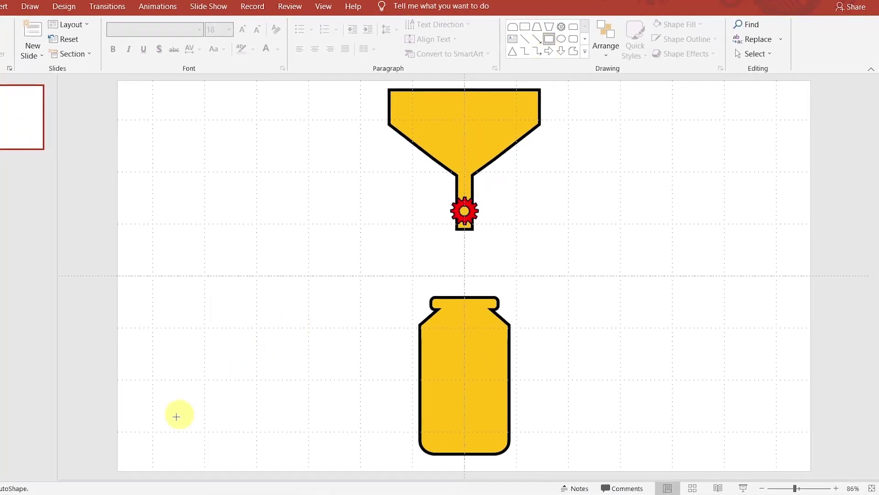
left_click_drag(188, 469, 811, 469)
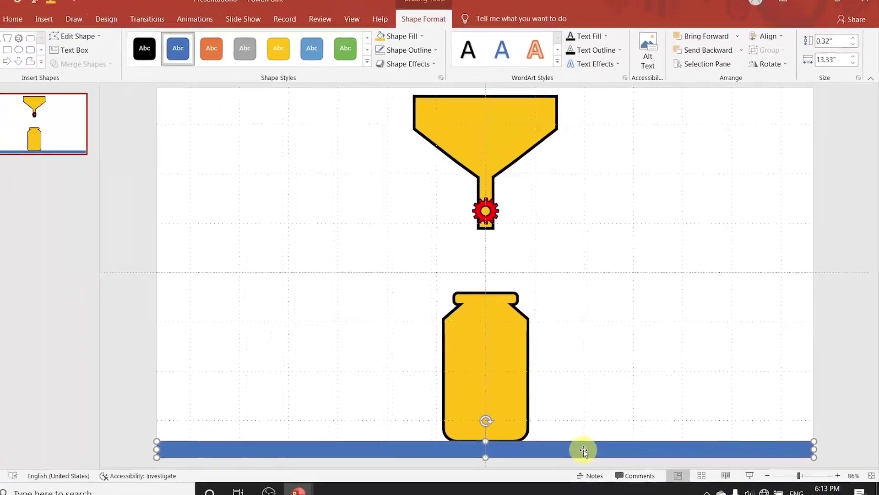
left_click(529, 374)
key("ctrl+Up")
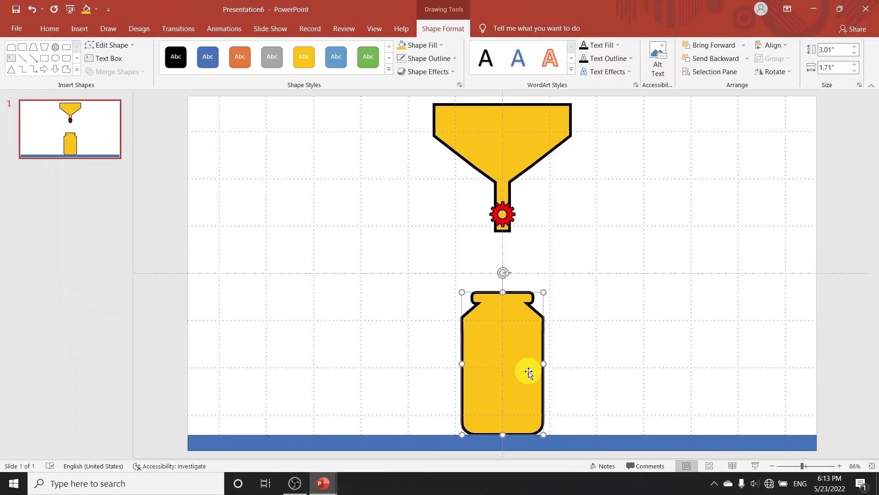
key("ctrl+Up")
key("ctrl+Up")
Give the bottom bar a wood texture fill and no outline
right_click(581, 439)
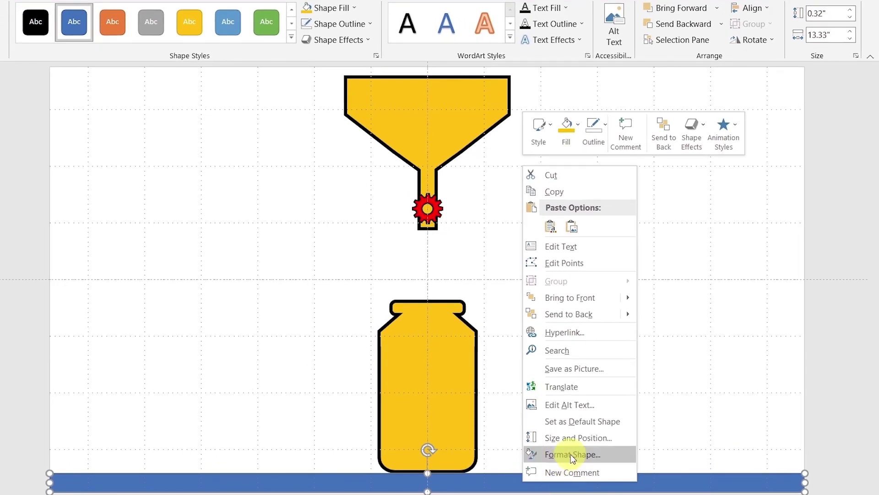
left_click(570, 454)
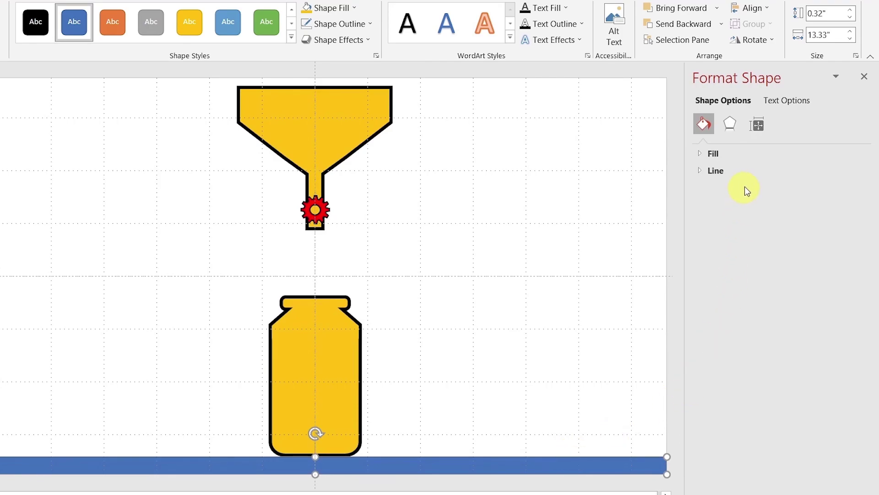
left_click(748, 155)
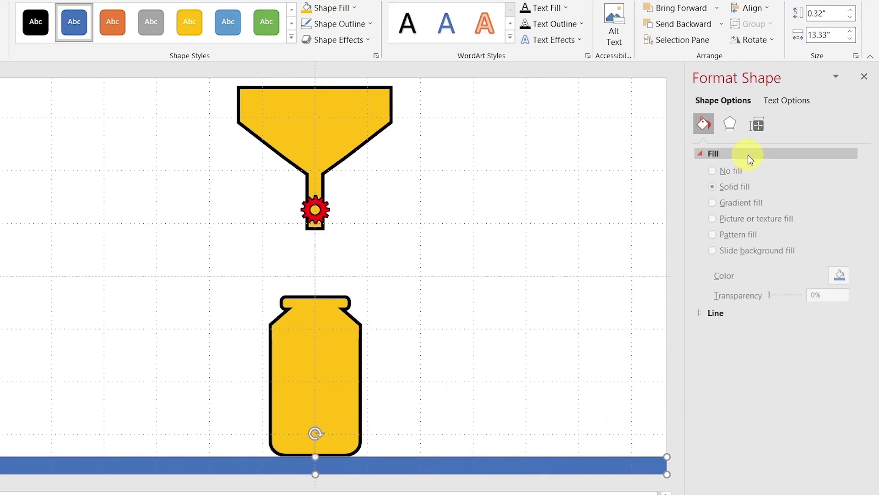
left_click(730, 223)
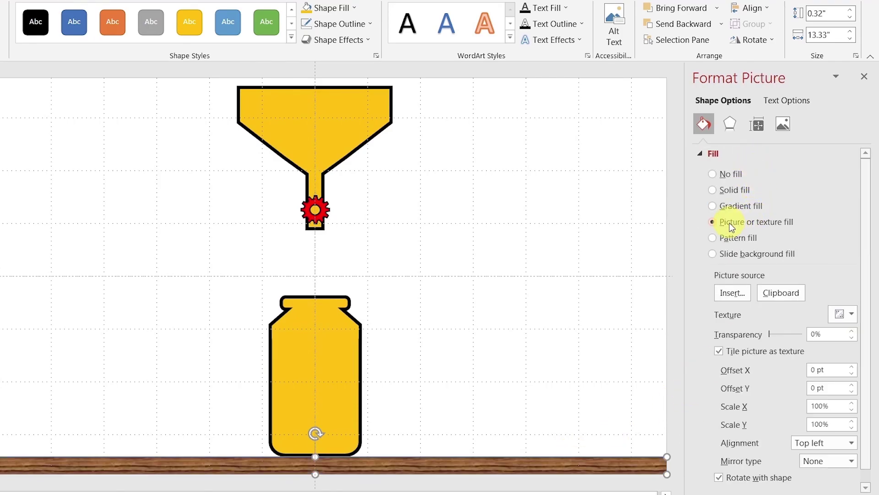
left_click(864, 77)
left_click(369, 23)
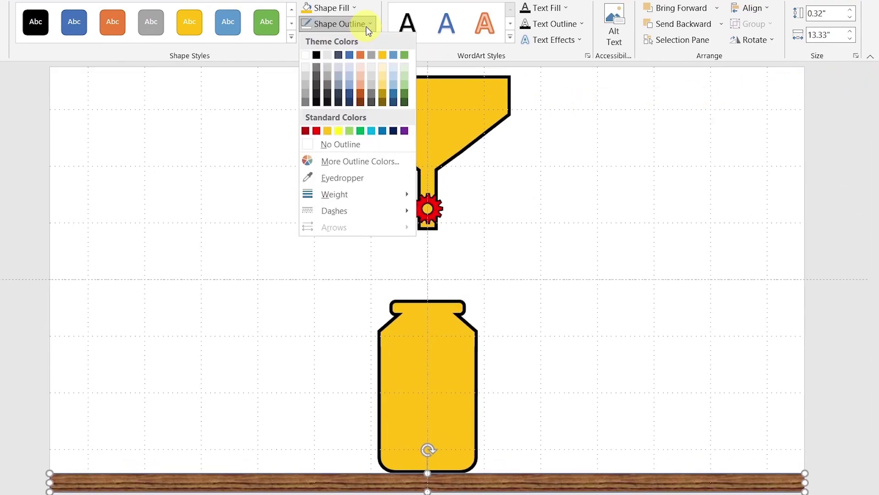
left_click(313, 145)
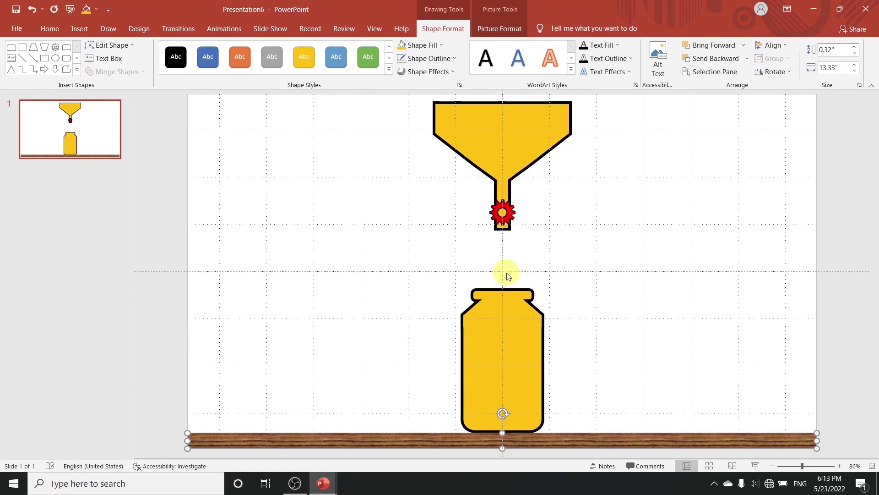
Fill the funnel and jar shapes with white
left_click(507, 274)
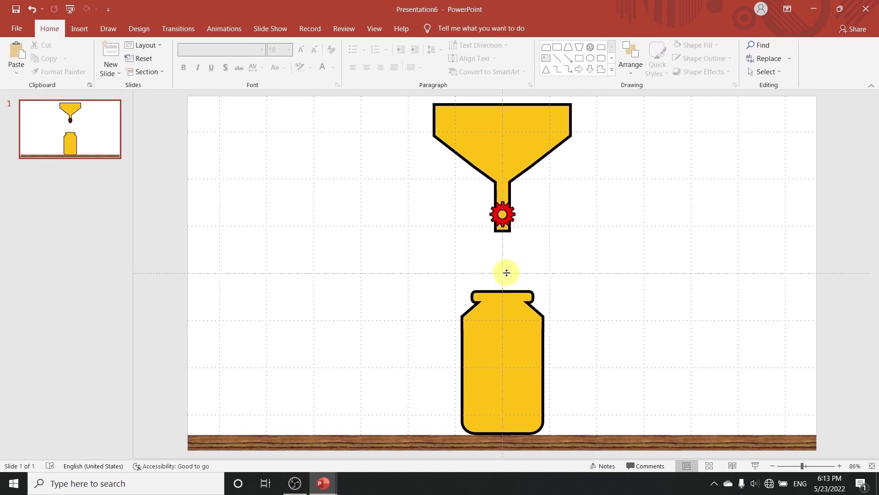
left_click(503, 355)
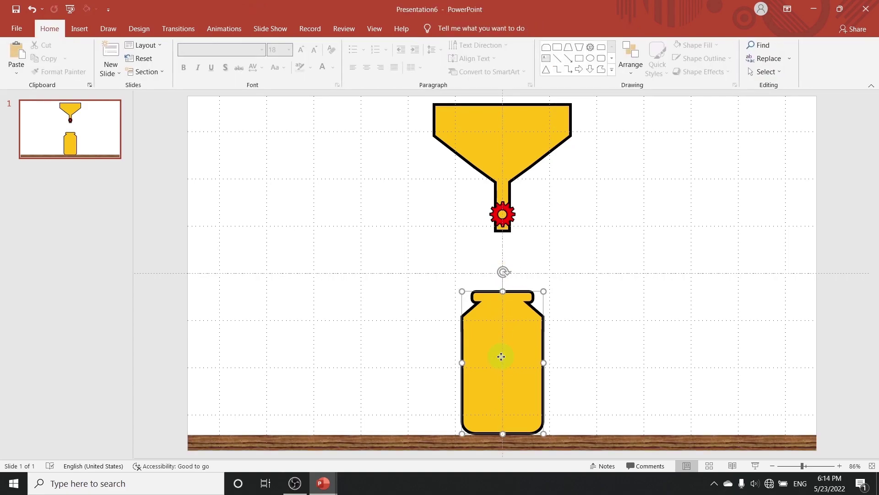
left_click(521, 145, "shift")
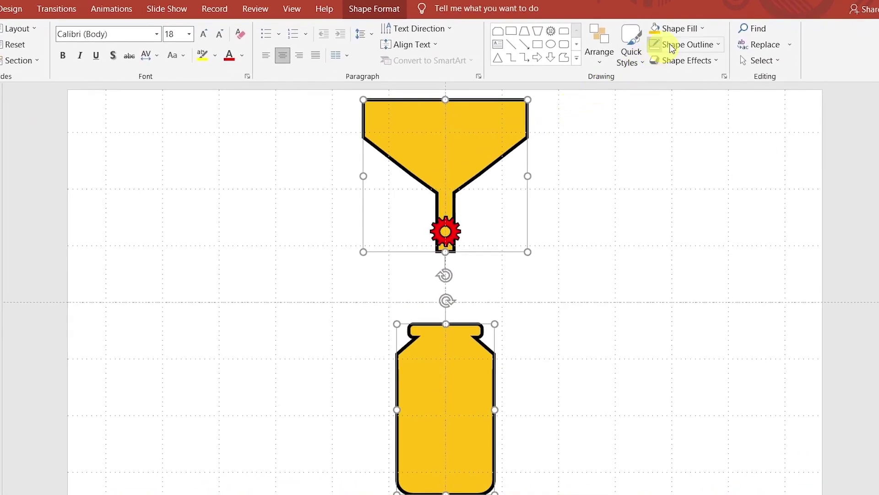
left_click(707, 45)
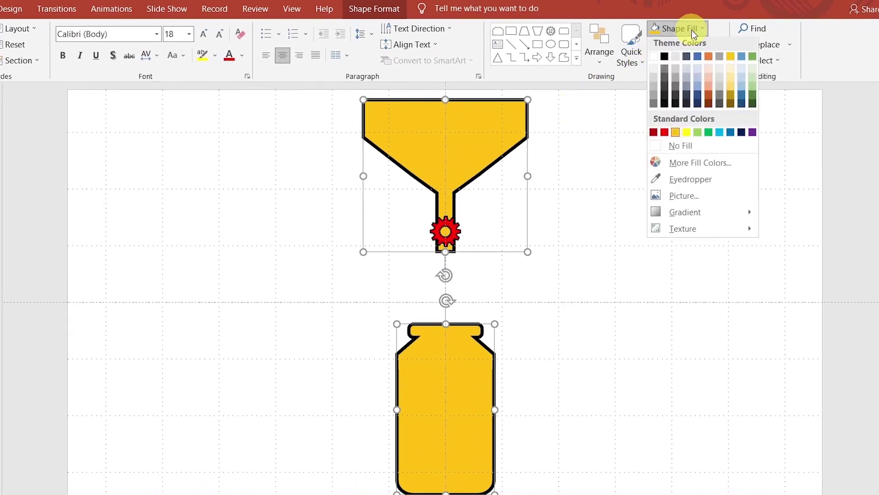
left_click(681, 149)
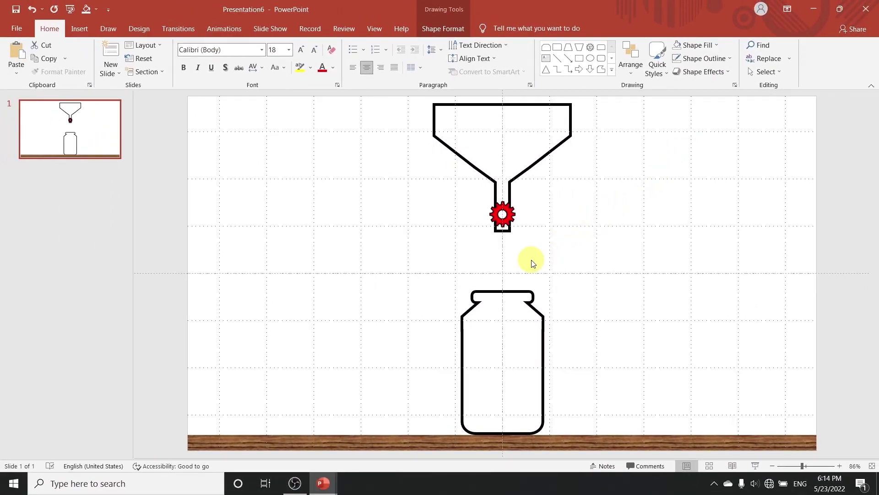
left_click(530, 259)
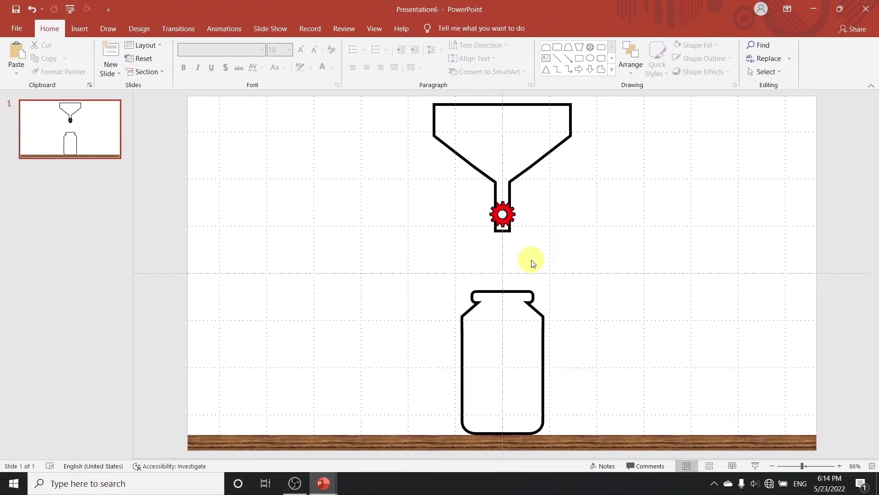
Draw rectangles over the funnel's top and over the jar from shoulder to bottom
left_click(580, 59)
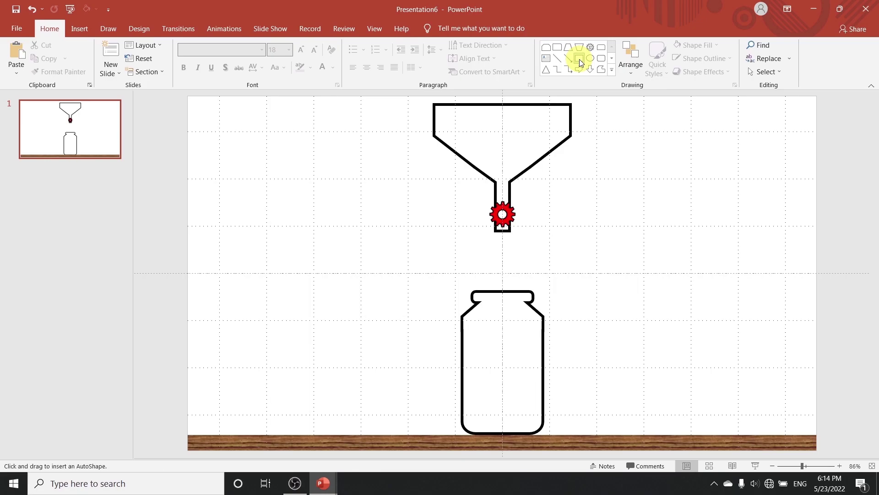
left_click_drag(434, 104, 569, 215)
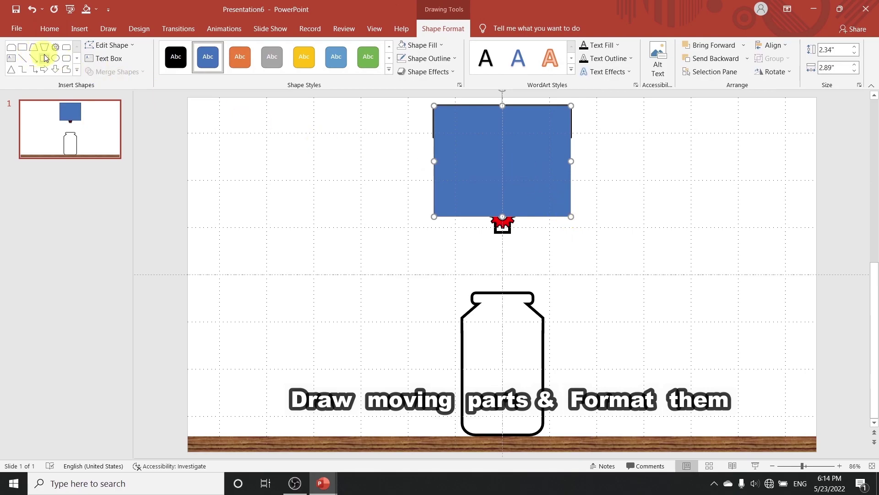
left_click(44, 58)
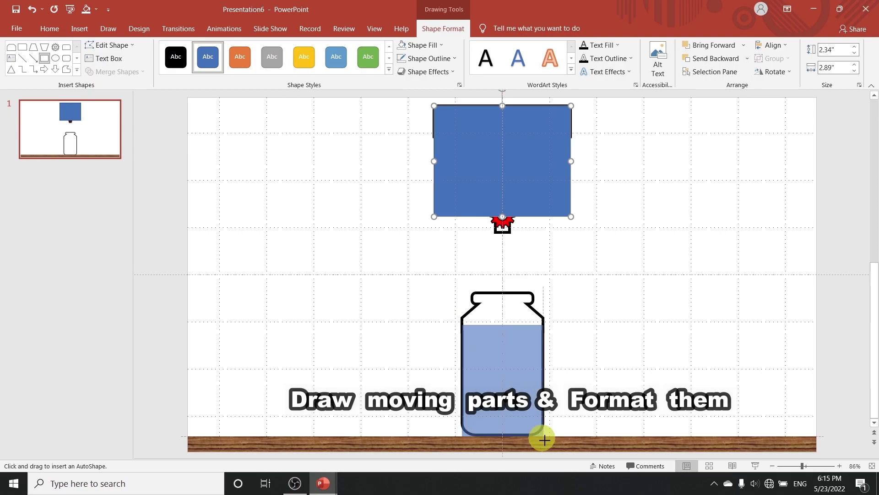
left_click_drag(463, 330, 543, 436)
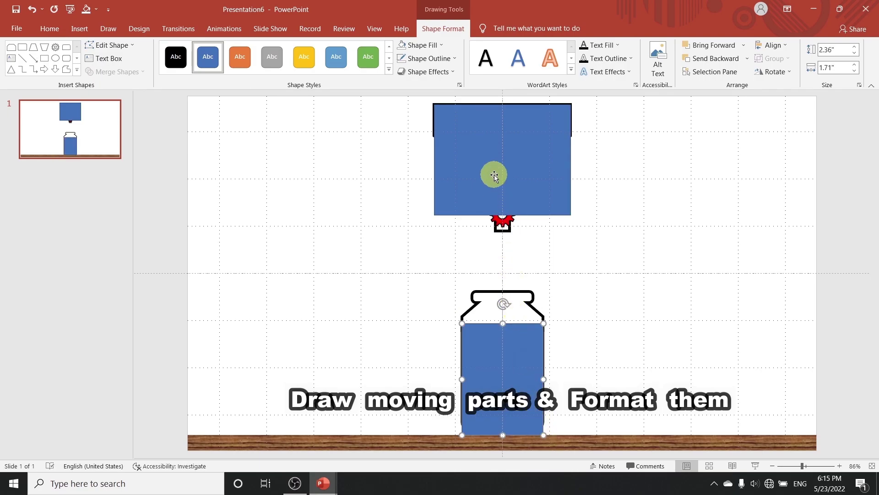
Make both rectangles yellow with no outline and send them behind the outlines
left_click(494, 174, "shift")
left_click(362, 32)
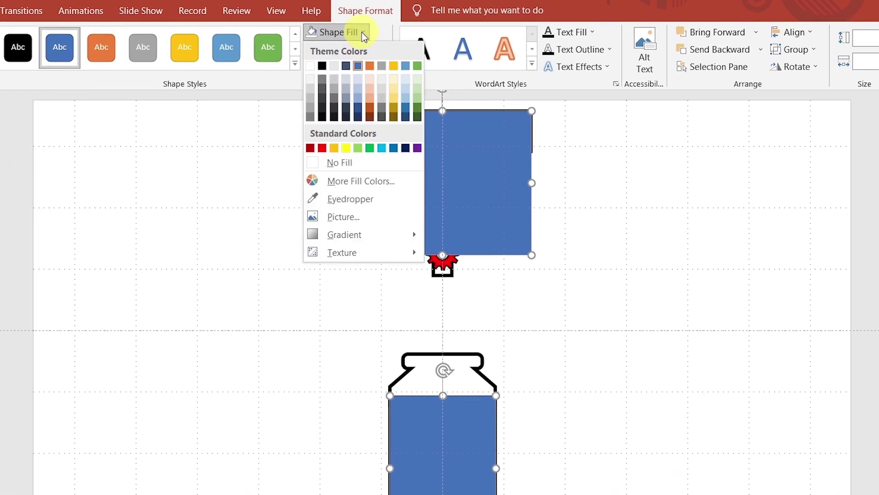
left_click(336, 150)
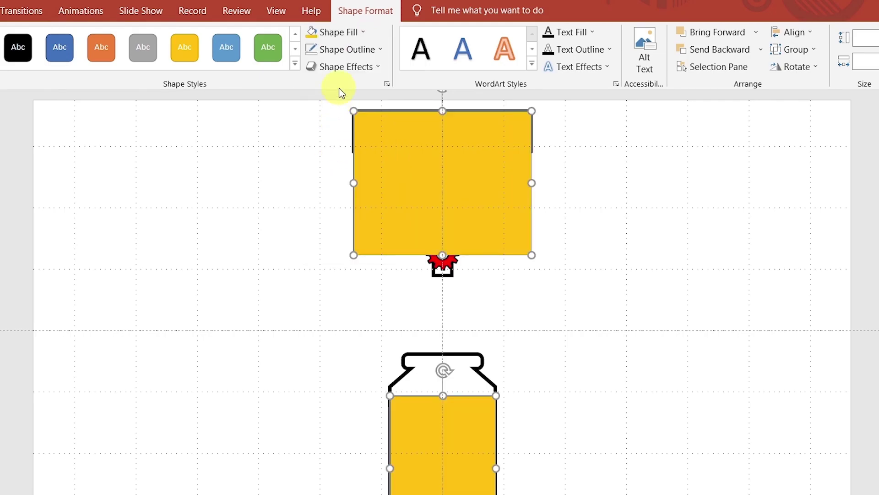
left_click(351, 50)
left_click(334, 180)
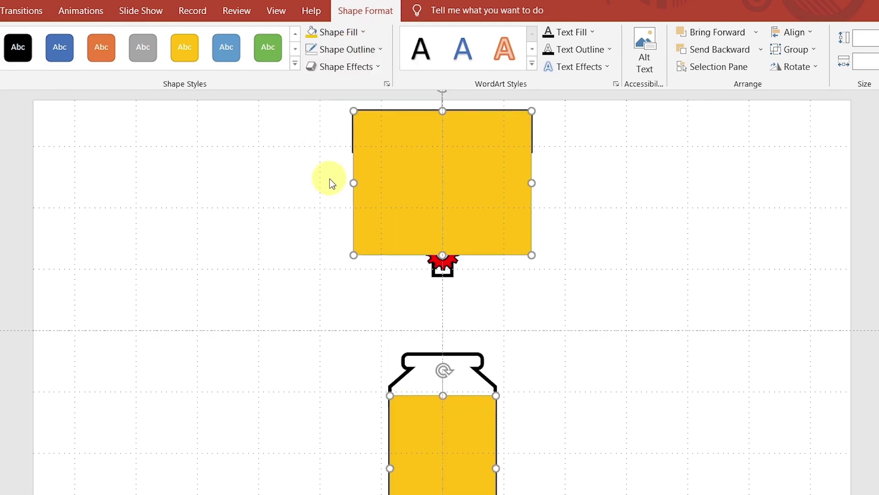
right_click(388, 159)
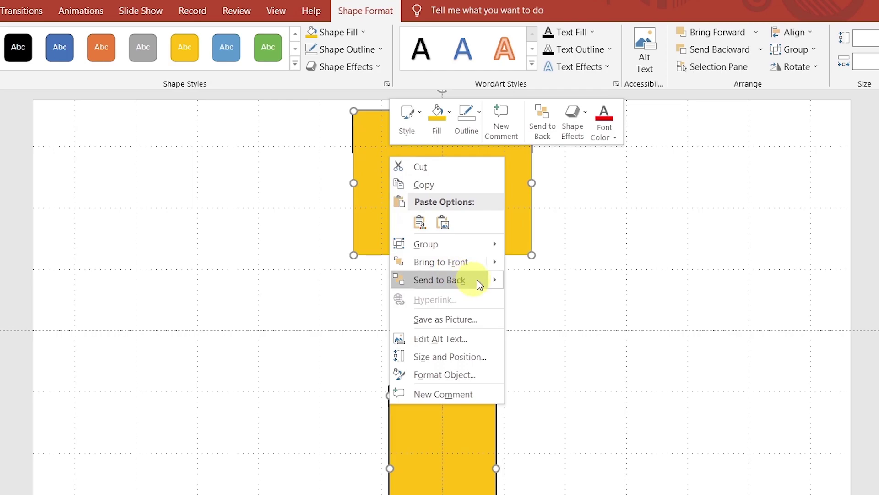
mouse_move(439, 279)
left_click(534, 280)
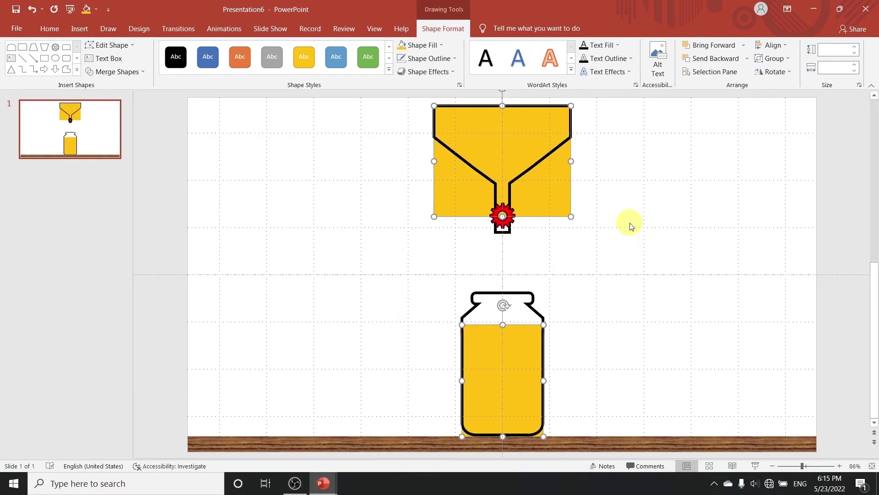
left_click(631, 226)
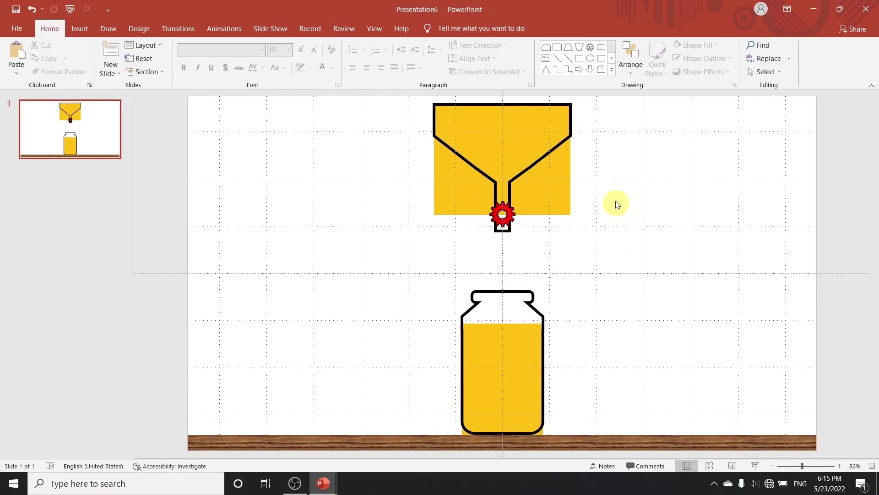
Draw a thin red rectangle from the gear valve down to the jar's bottom
left_click(578, 61)
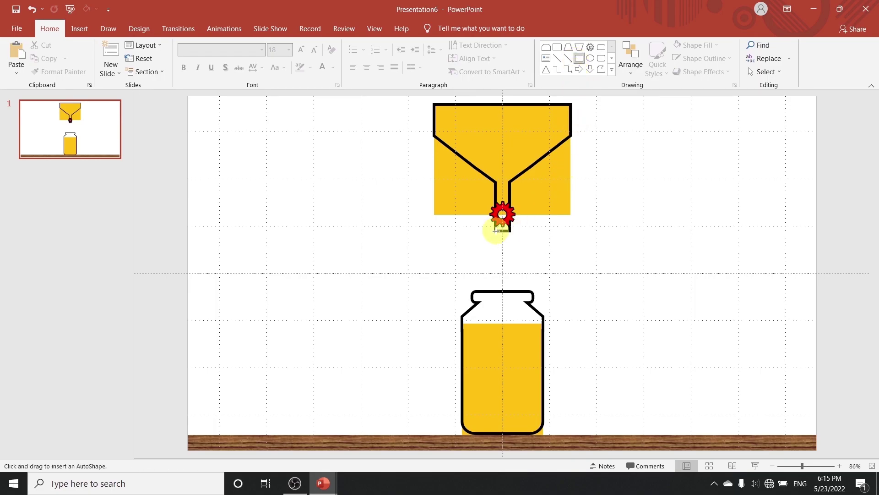
left_click_drag(496, 231, 505, 365)
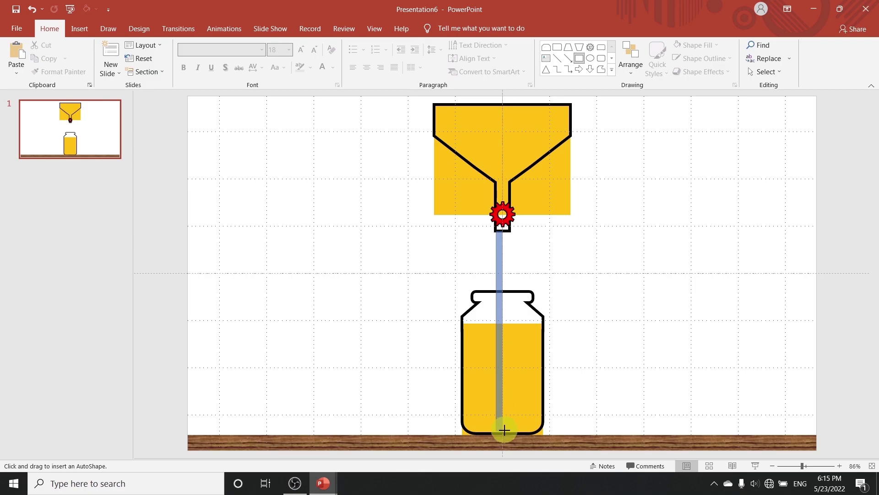
left_click_drag(504, 429, 510, 433)
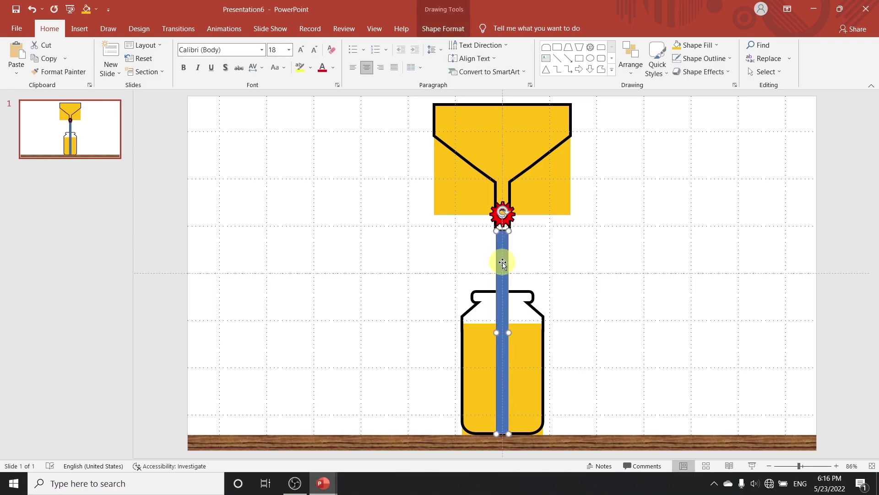
left_click(715, 47)
left_click(685, 134)
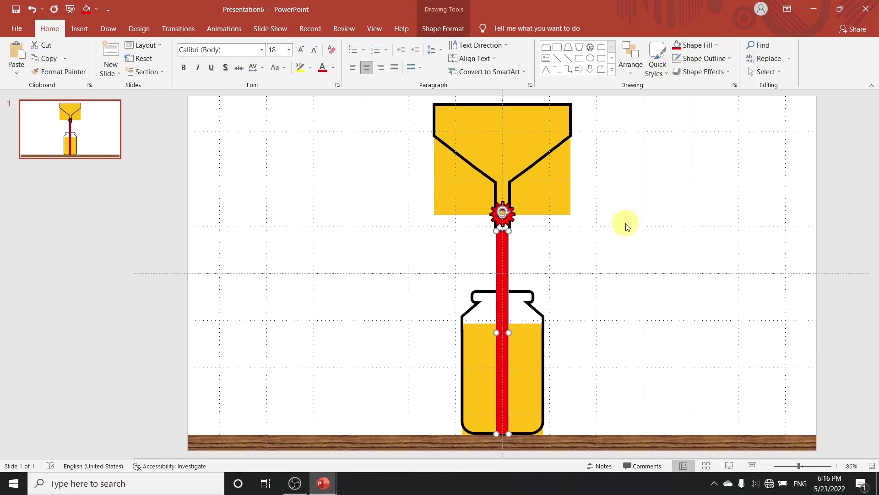
Drag the jar's yellow rectangle down to sit just below the wooden shelf
left_click(524, 328)
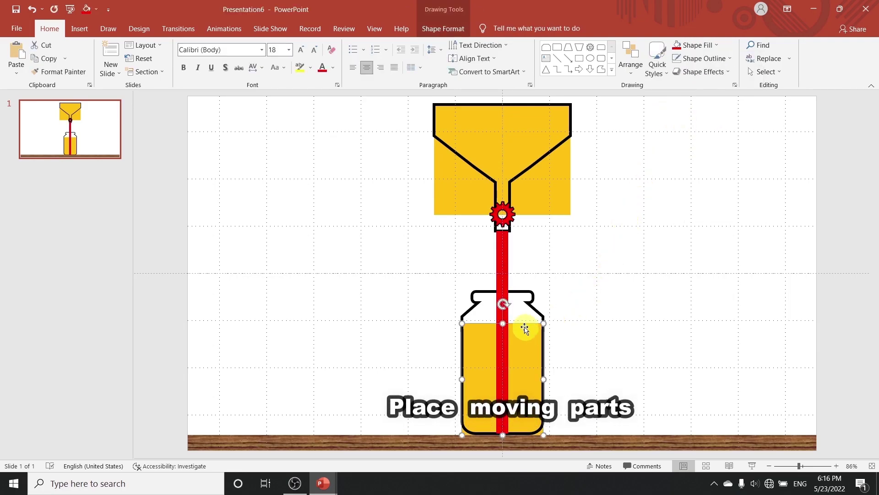
left_click_drag(523, 335, 518, 447)
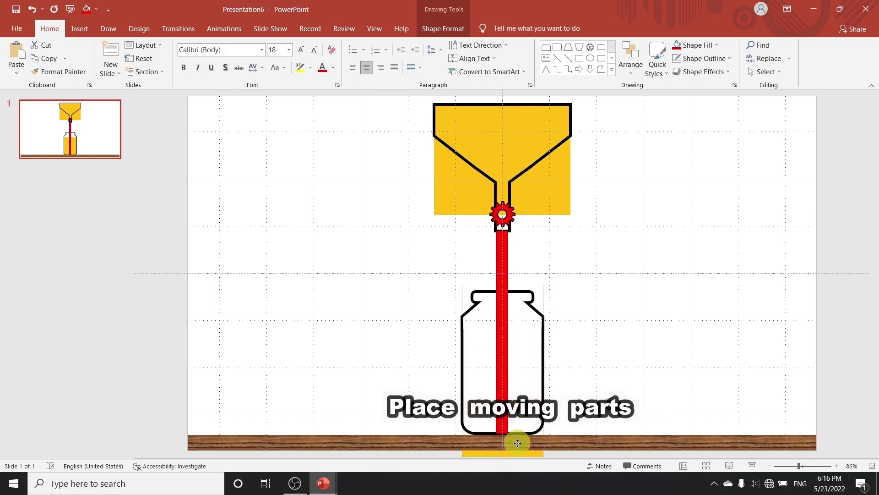
left_click(602, 373)
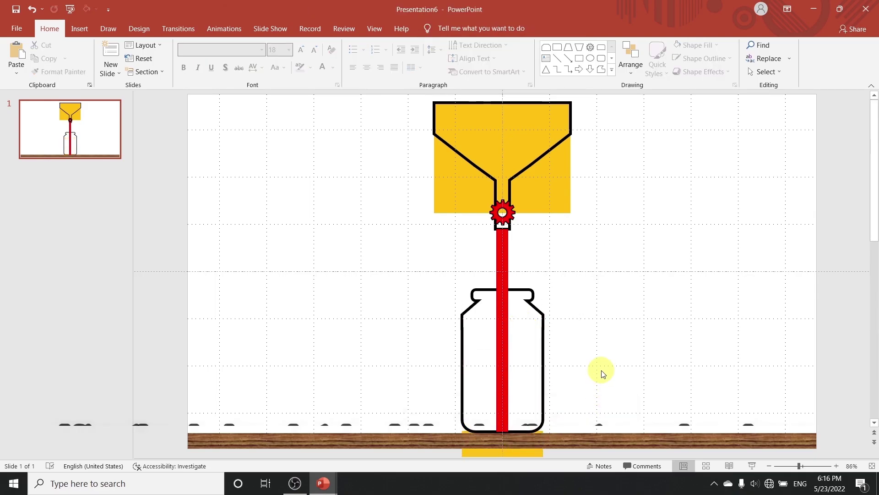
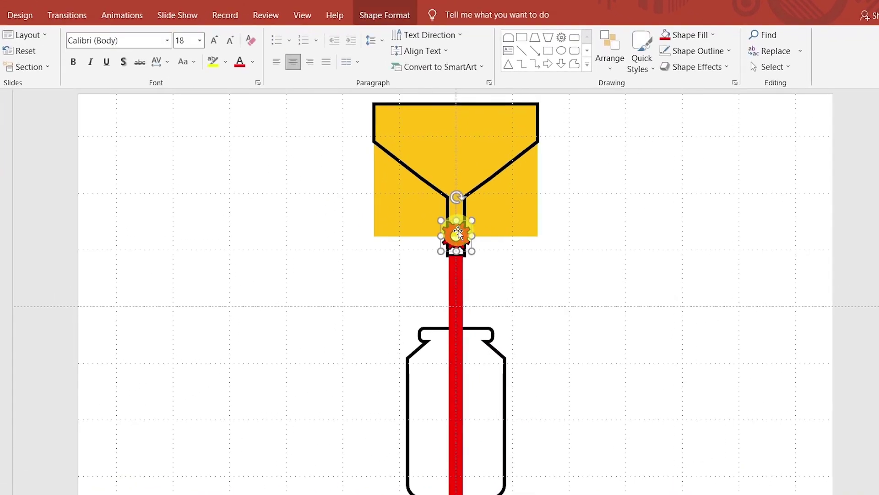
Give the red gear a Spin emphasis animation set to Half Spin
left_click(136, 20)
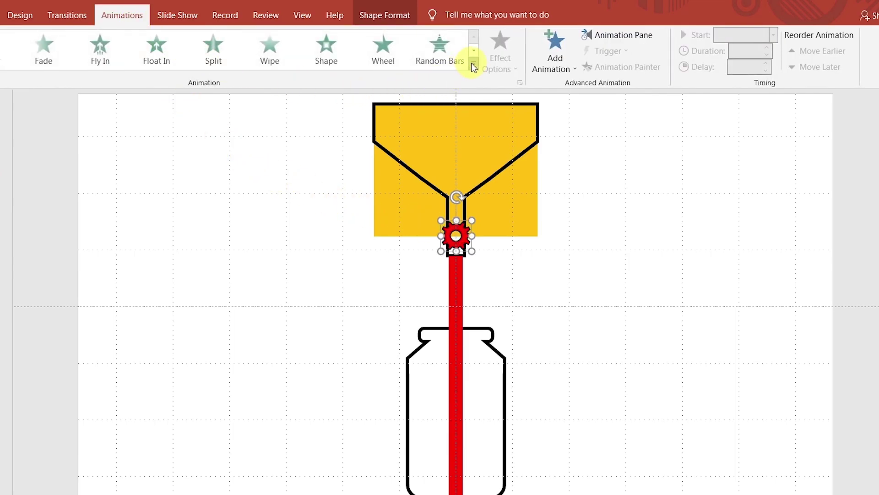
left_click(474, 66)
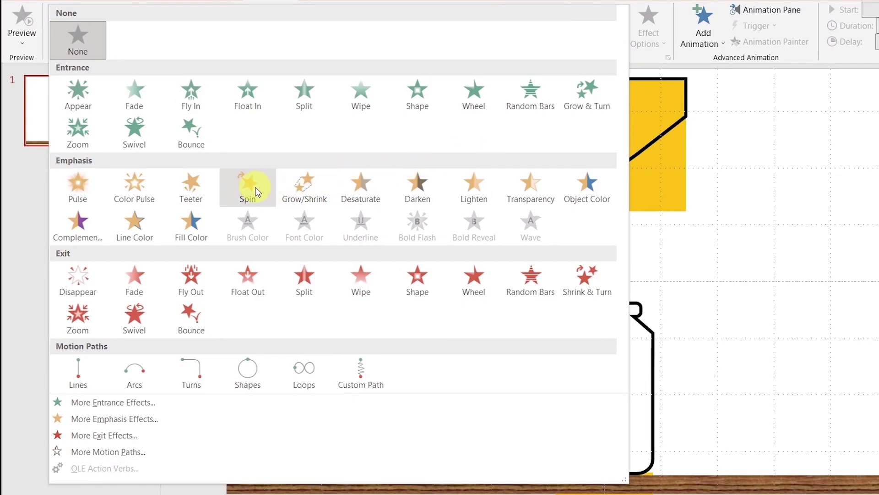
left_click(248, 186)
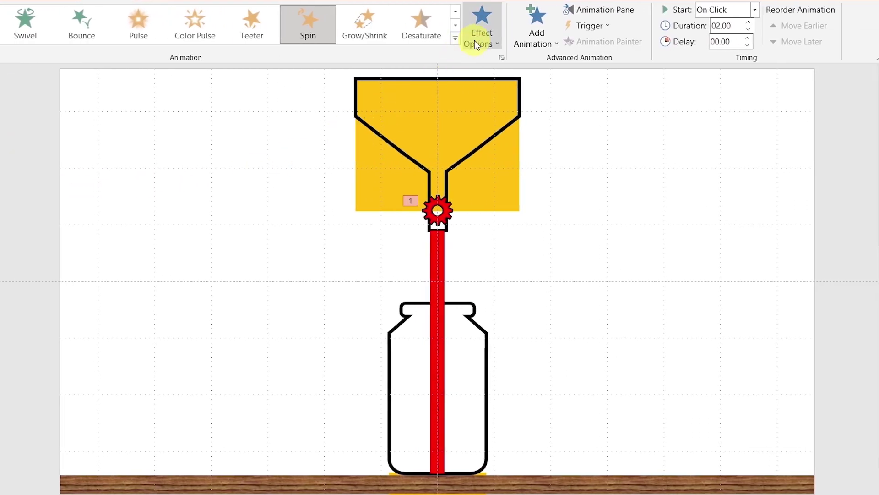
left_click(475, 41)
left_click(500, 188)
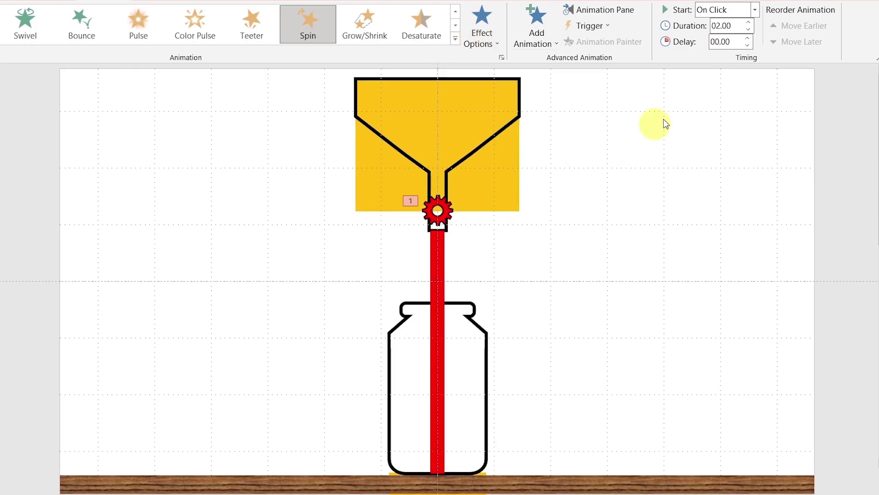
Shorten the spin to 0.75 seconds and show the Animation Pane
left_click(748, 29)
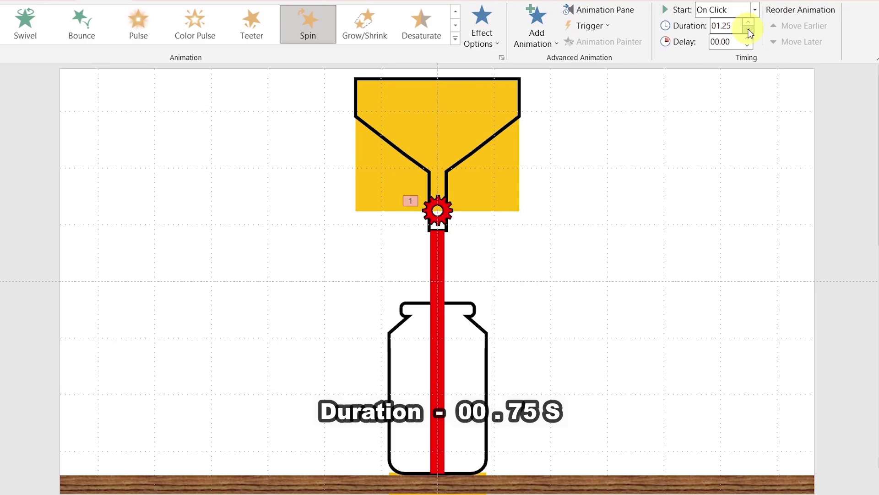
left_click(748, 29)
left_click(749, 28)
left_click(608, 11)
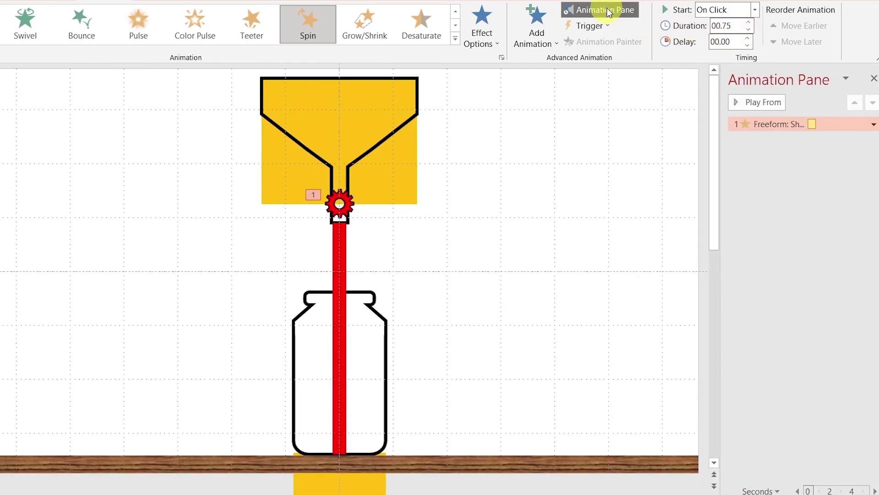
left_click(402, 168)
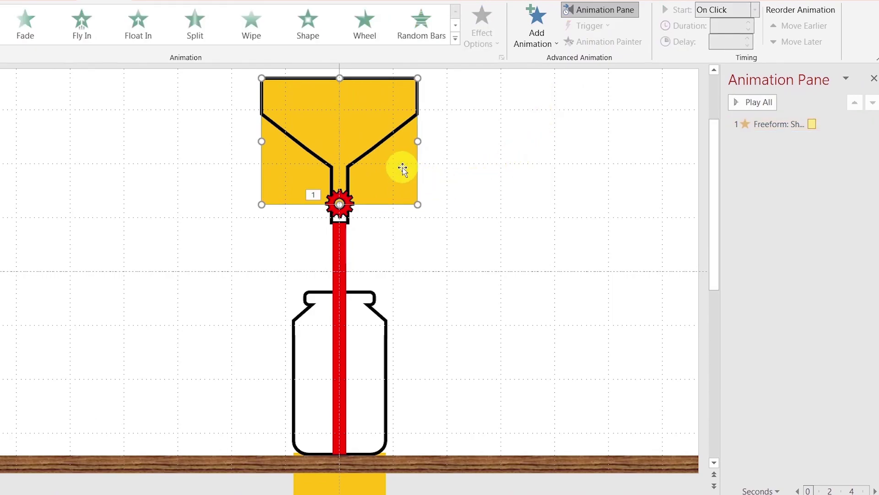
Add a Down motion path to the yellow rectangle behind the funnel
left_click(455, 38)
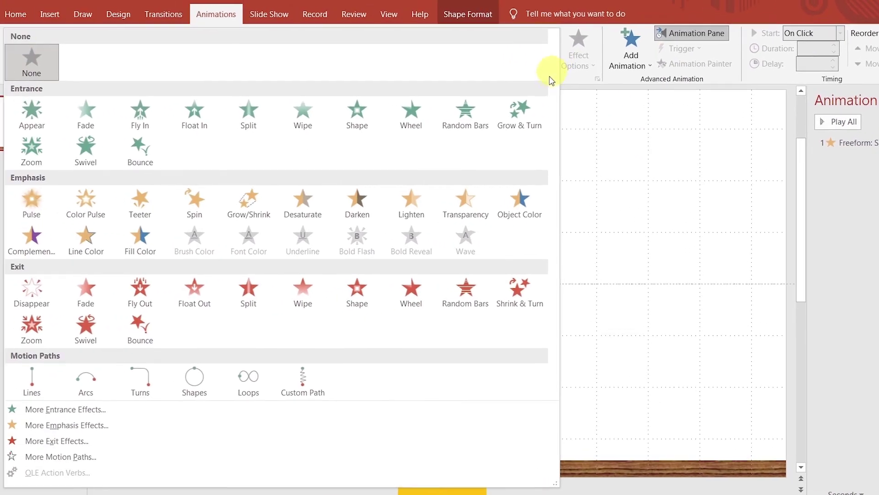
left_click(80, 456)
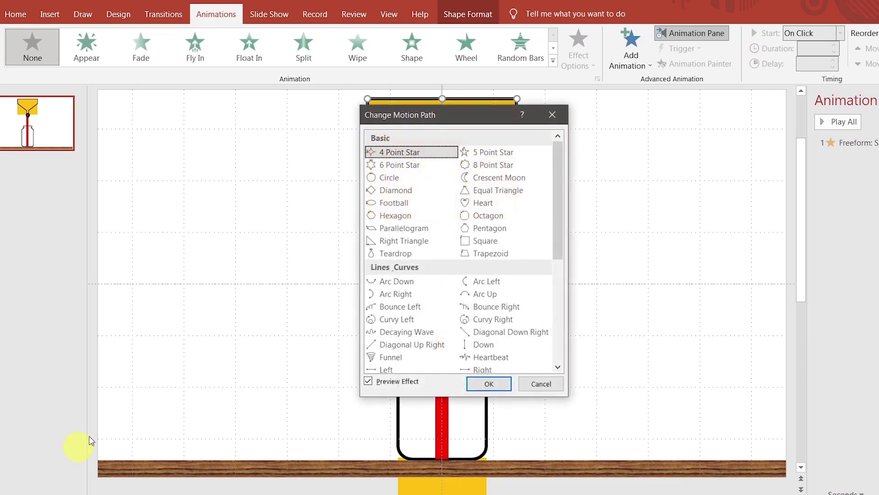
left_click_drag(458, 113, 629, 102)
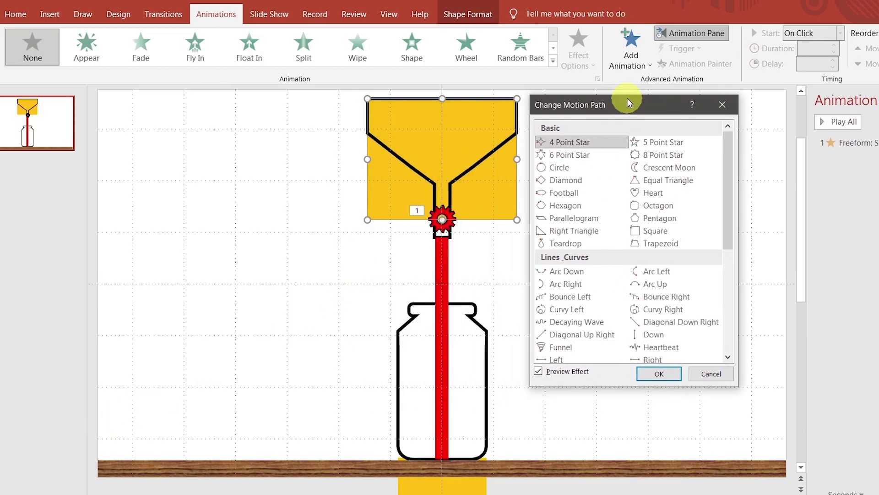
scroll(641, 229, "down", 1)
scroll(641, 229, "down", 1)
left_click(653, 258)
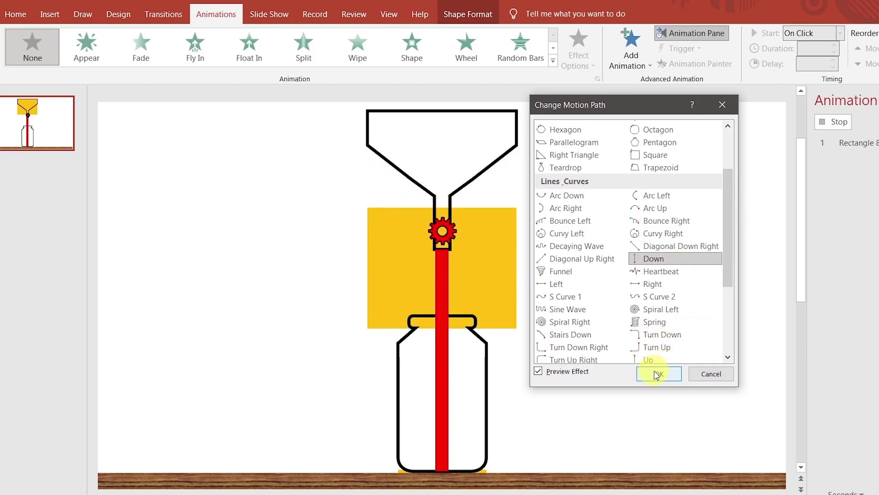
left_click(658, 373)
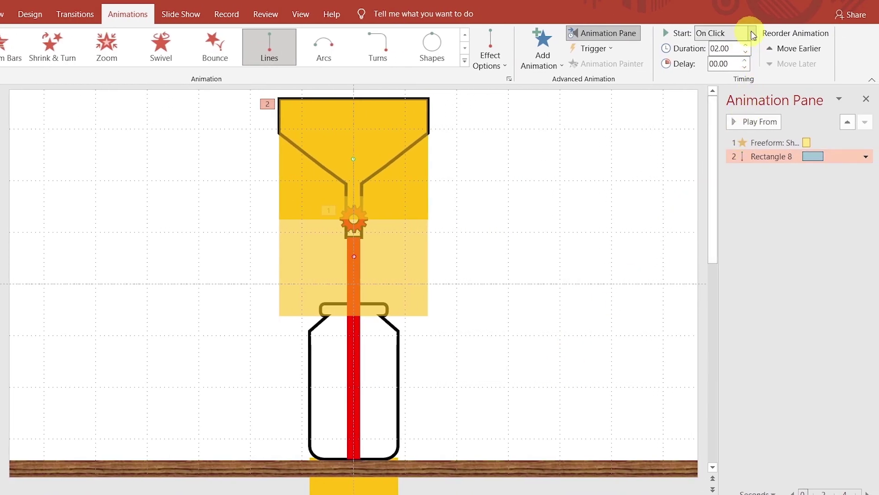
Start the motion With Previous, set it to 15 seconds, and lengthen the path downward
left_click(752, 33)
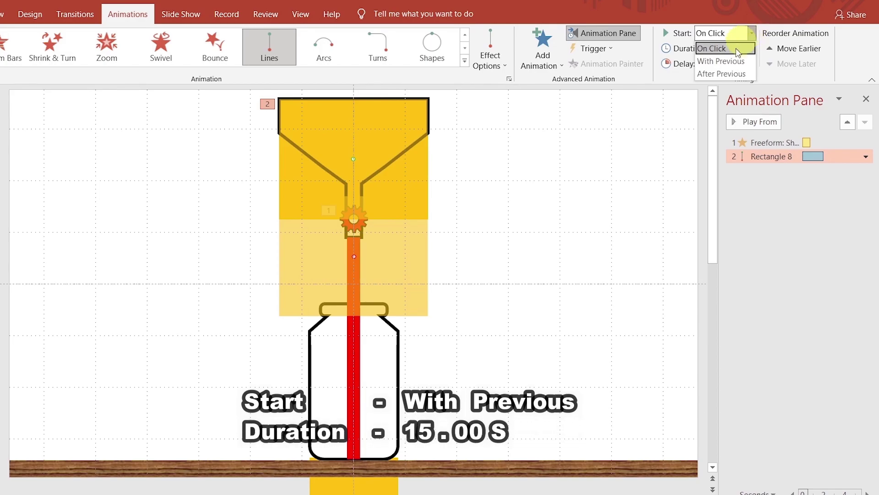
left_click(728, 63)
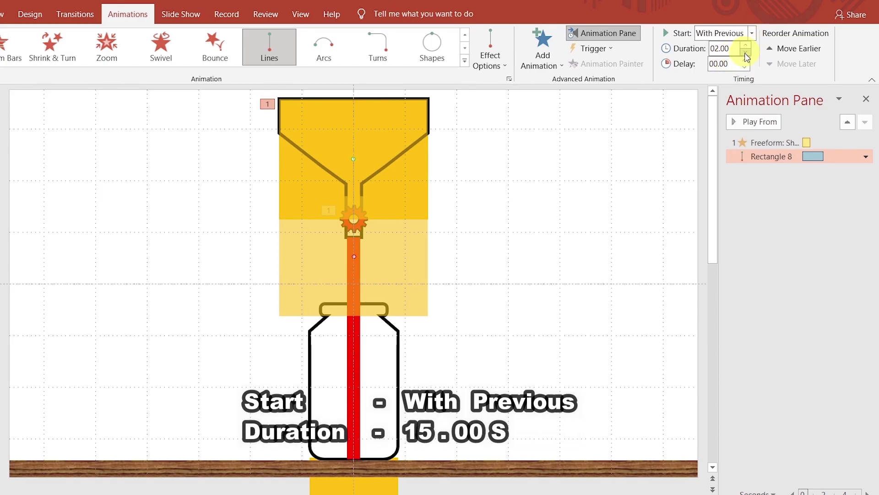
double_click(723, 48)
type("15")
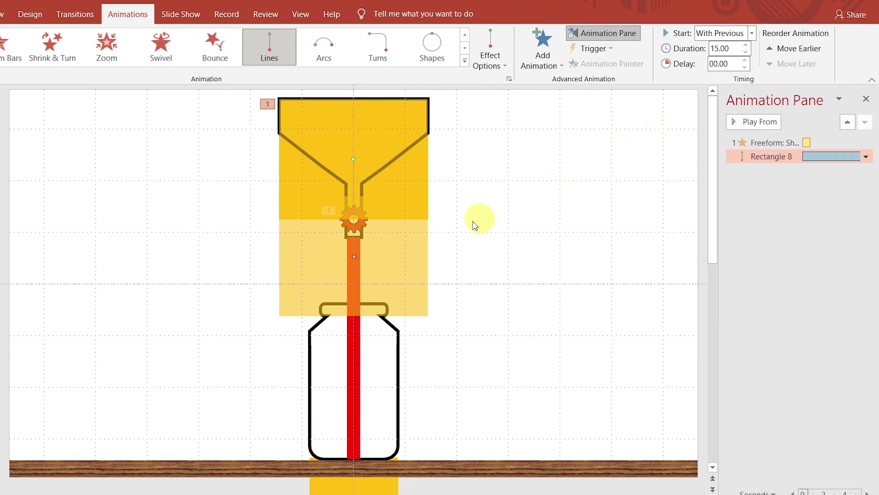
left_click_drag(355, 257, 356, 296)
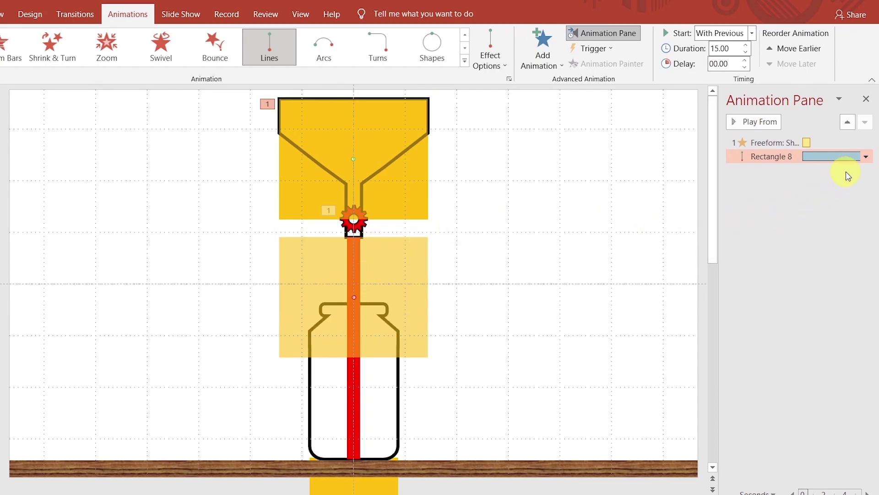
Set the motion path's smooth end to 0 seconds
left_click(865, 156)
left_click(791, 213)
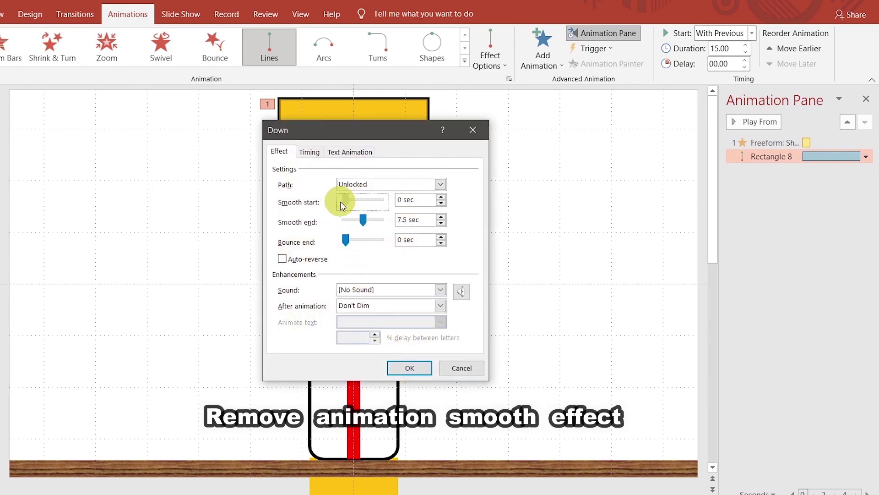
left_click_drag(363, 220, 325, 220)
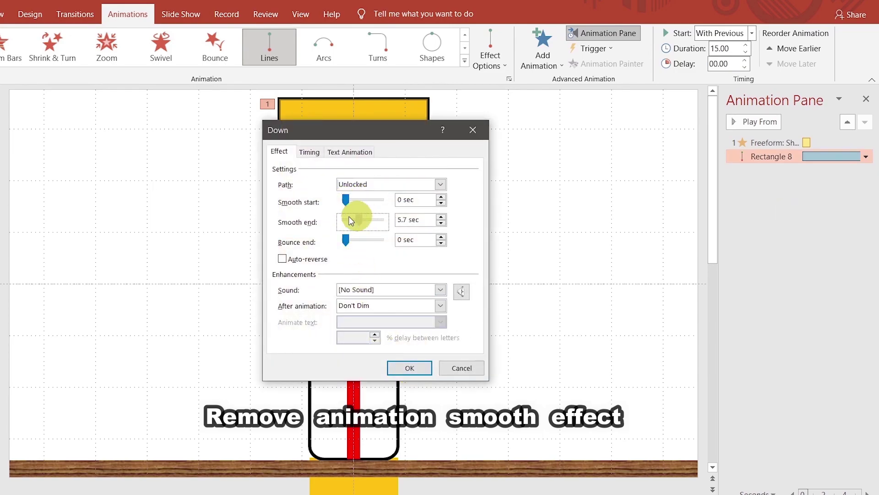
left_click(407, 372)
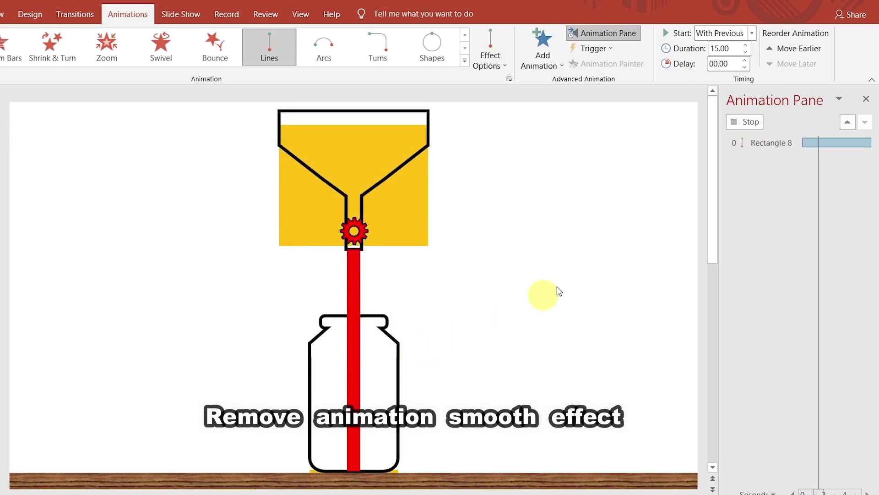
left_click(751, 122)
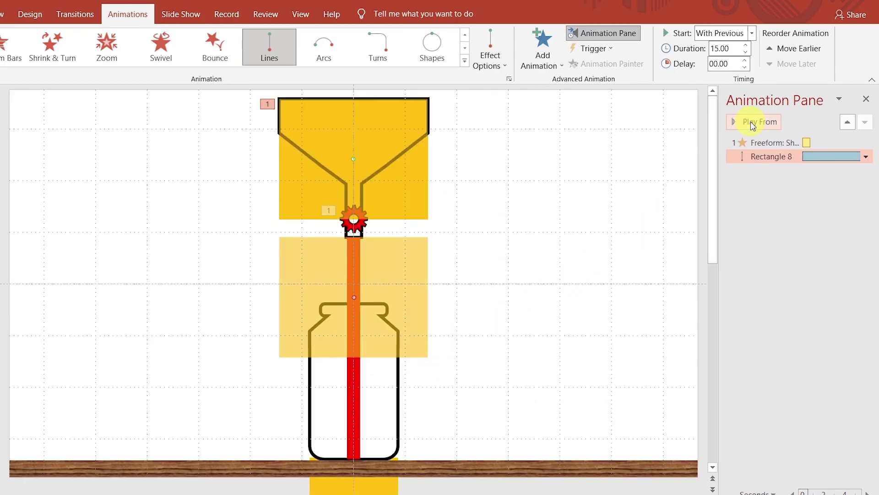
Give the red stream a Wipe entrance coming from the top
left_click(352, 371)
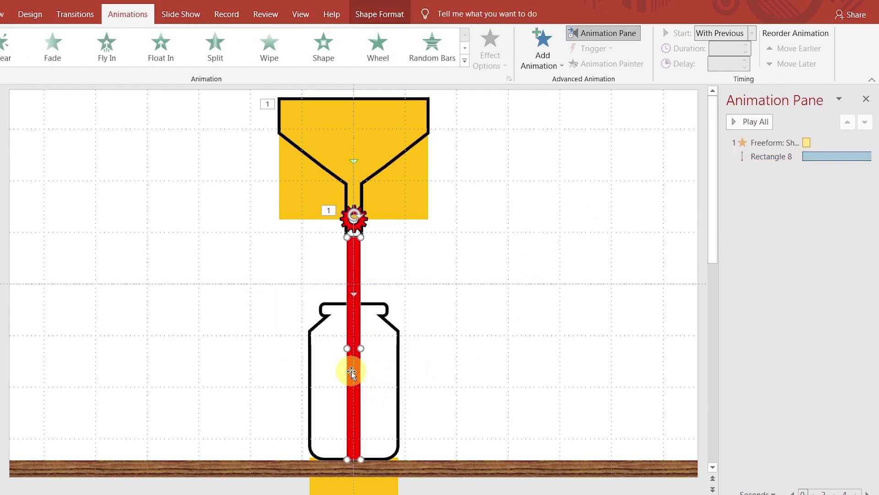
left_click(466, 61)
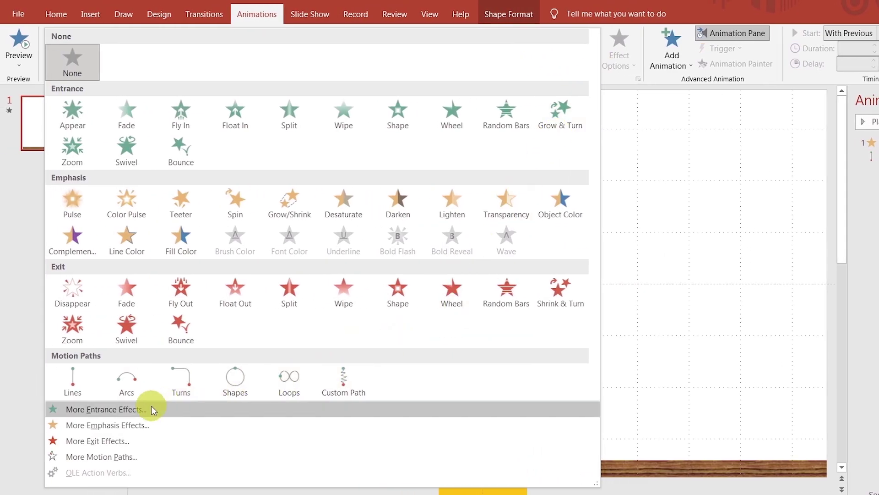
left_click(152, 409)
mouse_move(499, 115)
left_mouse_down()
mouse_move(653, 124)
mouse_move(673, 114)
left_mouse_up()
left_click(699, 236)
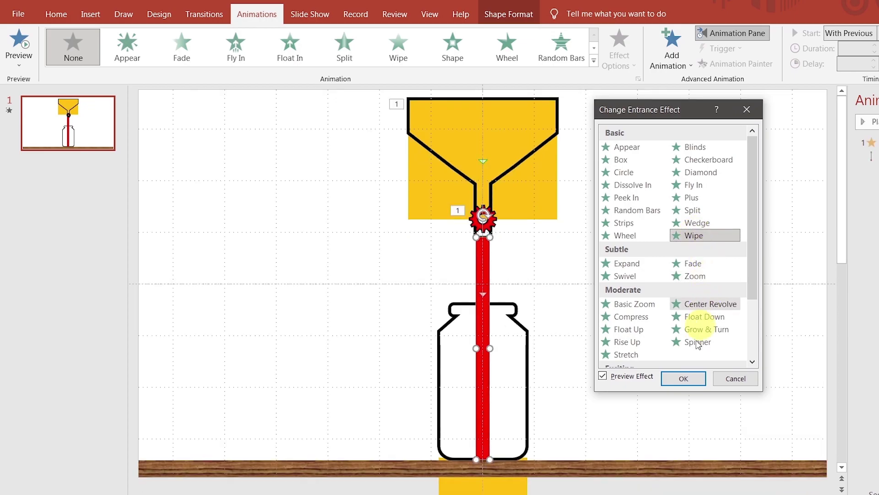
left_click(682, 379)
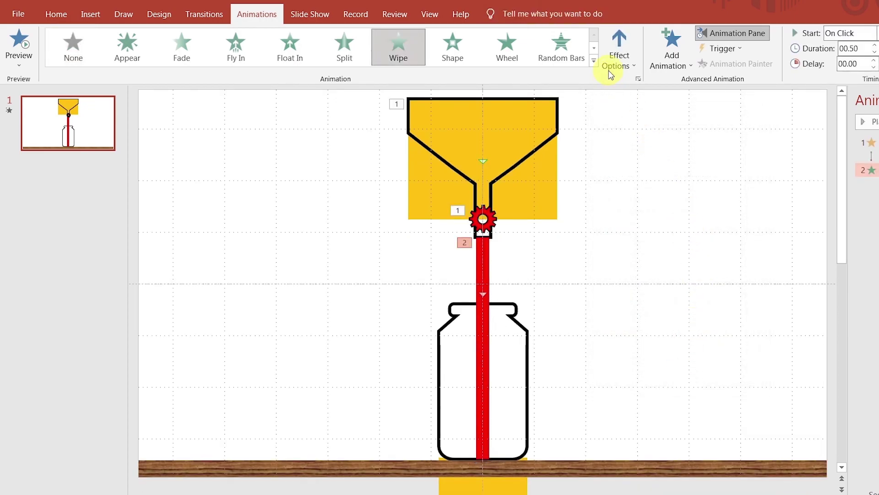
left_click(616, 54)
left_click(631, 186)
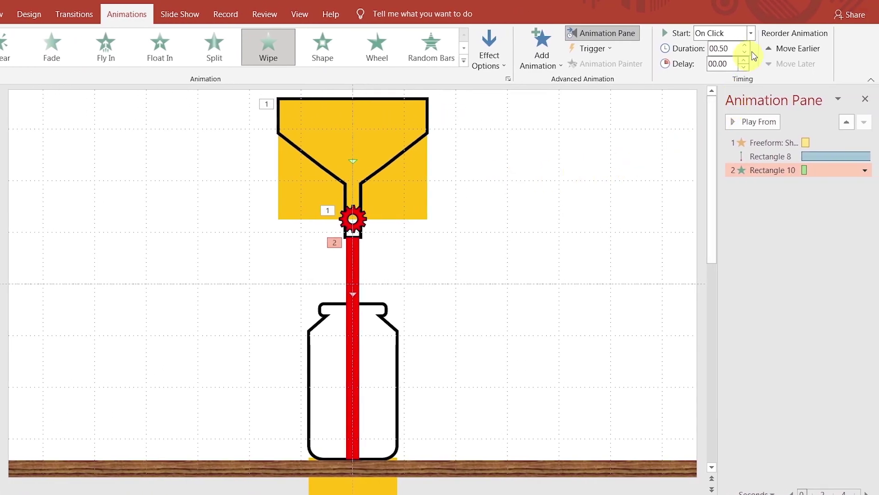
Start the wipe With Previous, lasting 0.75 seconds after a 1.80-second delay
left_click(753, 33)
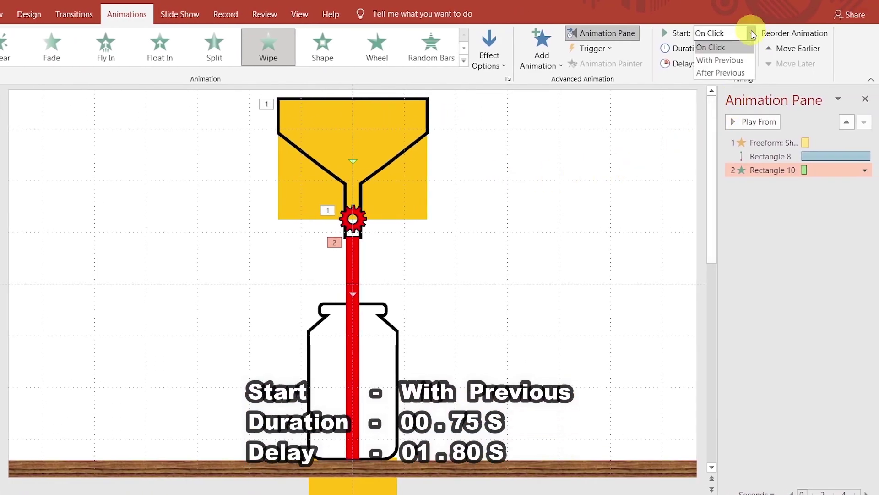
left_click(726, 62)
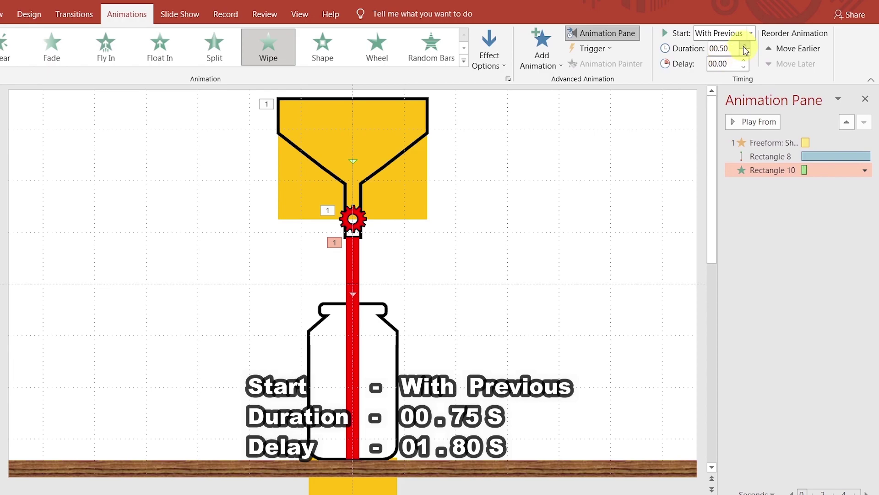
left_click(726, 63)
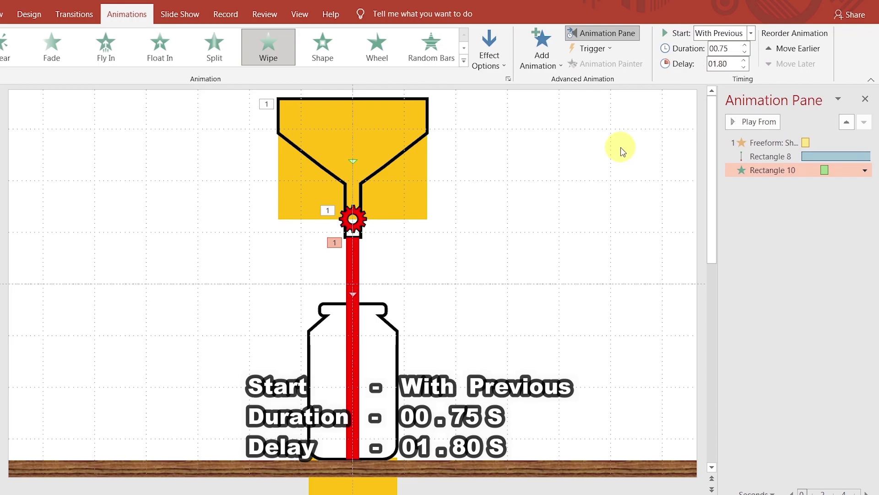
Add an Up motion path to the yellow liquid rectangle below the jar
left_click(379, 484)
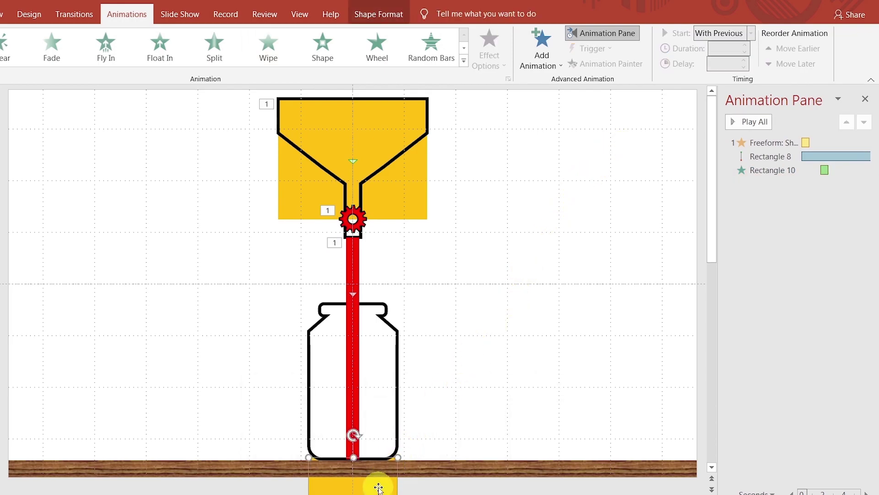
left_click(463, 62)
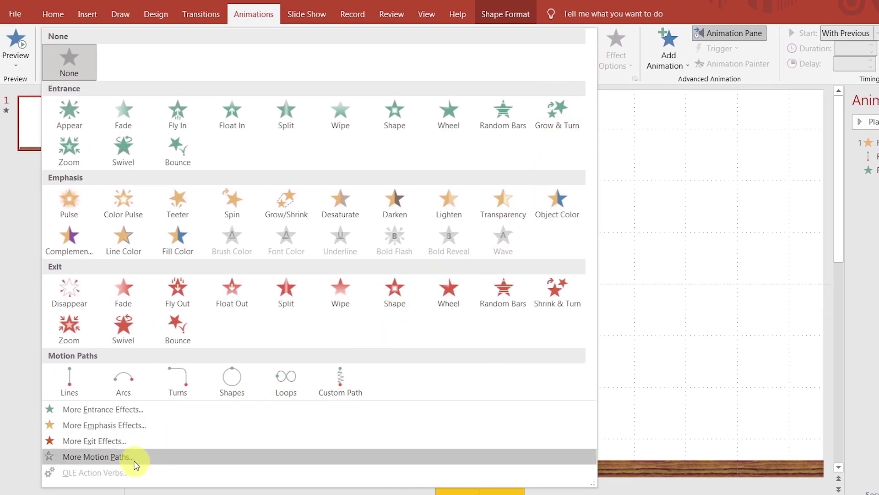
left_click(135, 457)
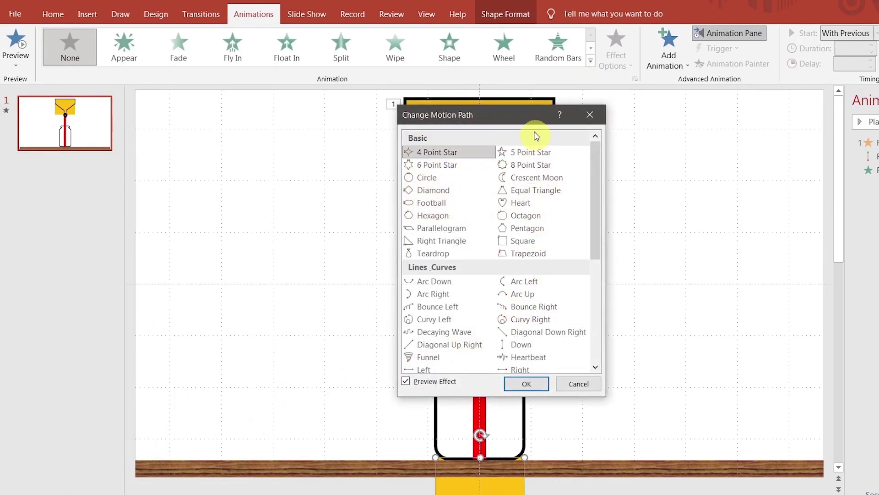
left_click_drag(525, 117, 705, 112)
scroll(704, 216, "down", 2)
scroll(704, 217, "down", 2)
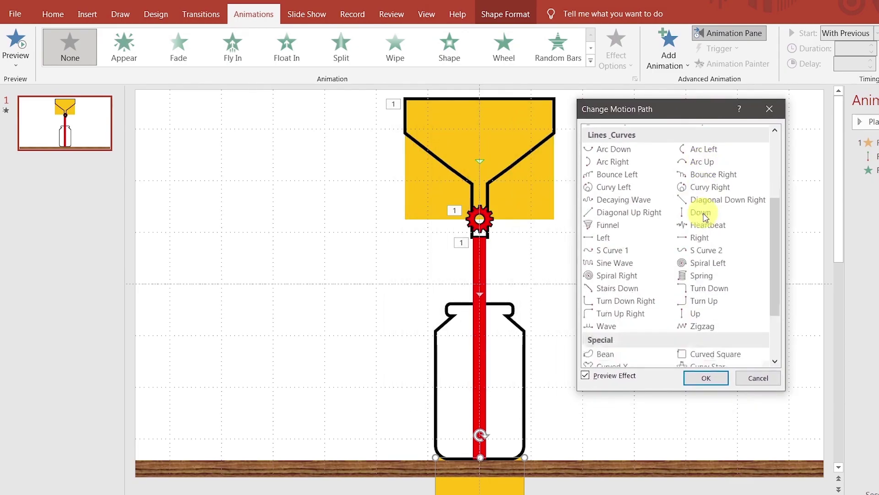
left_click(701, 312)
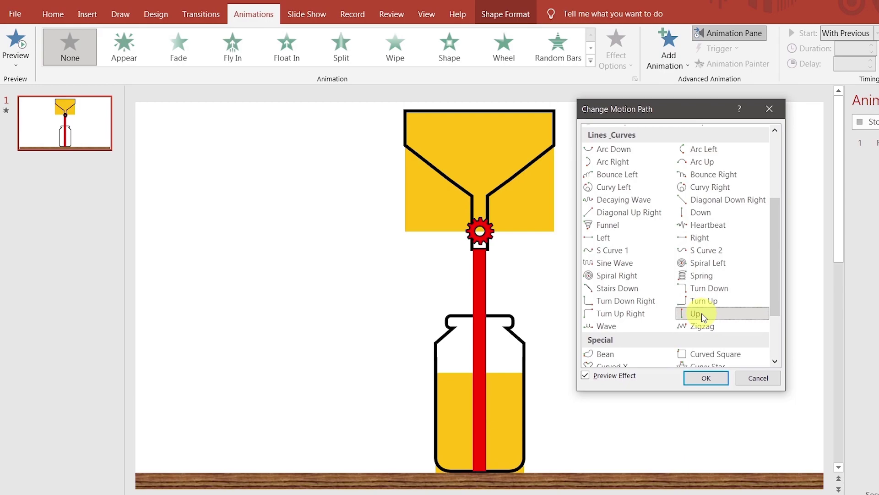
left_click(701, 379)
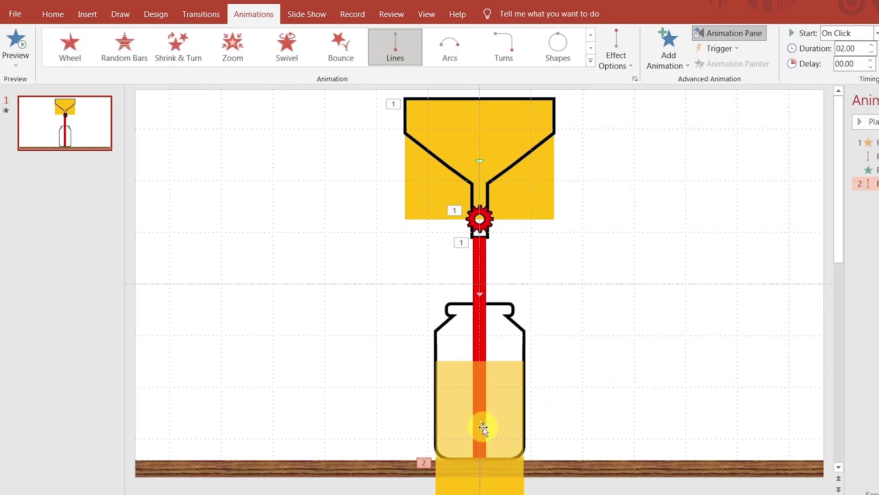
Nudge the liquid up and start it With Previous: 13 seconds, 2.50-second delay
left_click_drag(480, 421, 479, 397)
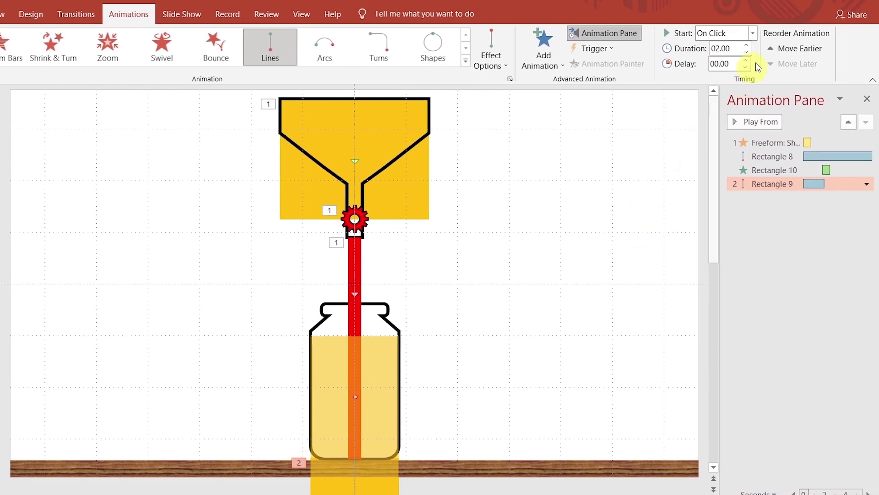
left_click(753, 33)
left_click(723, 60)
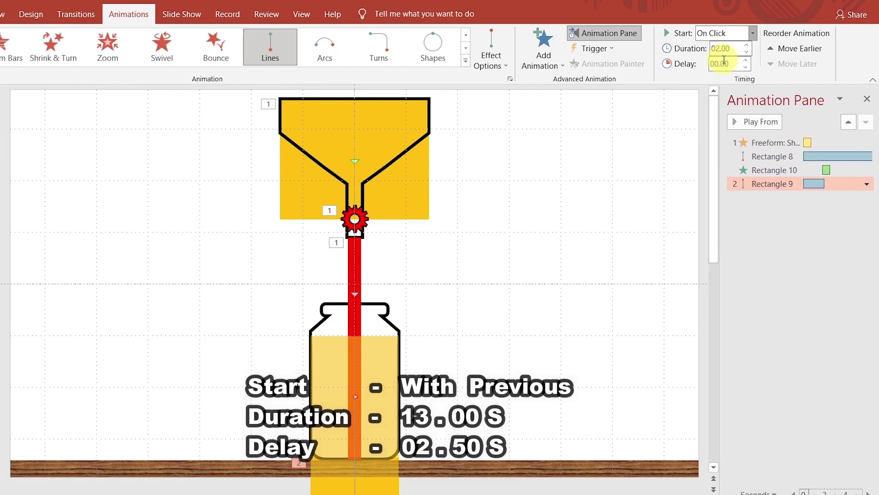
left_click(725, 48)
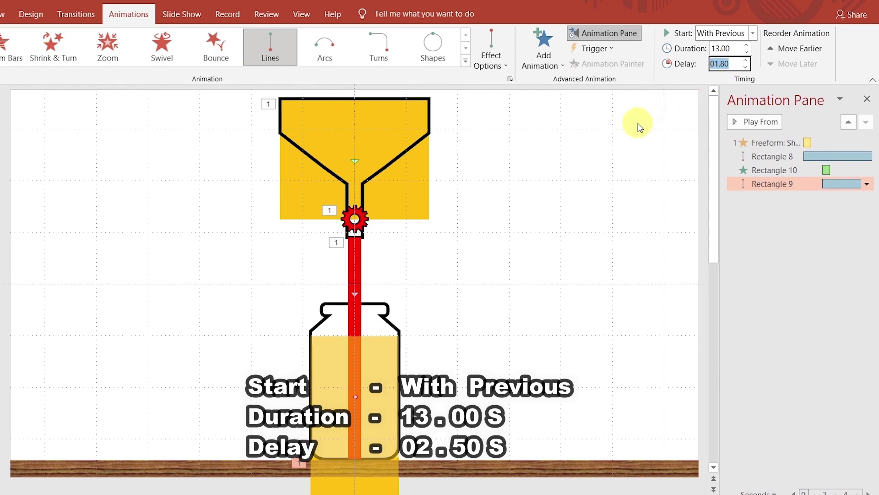
type("0")
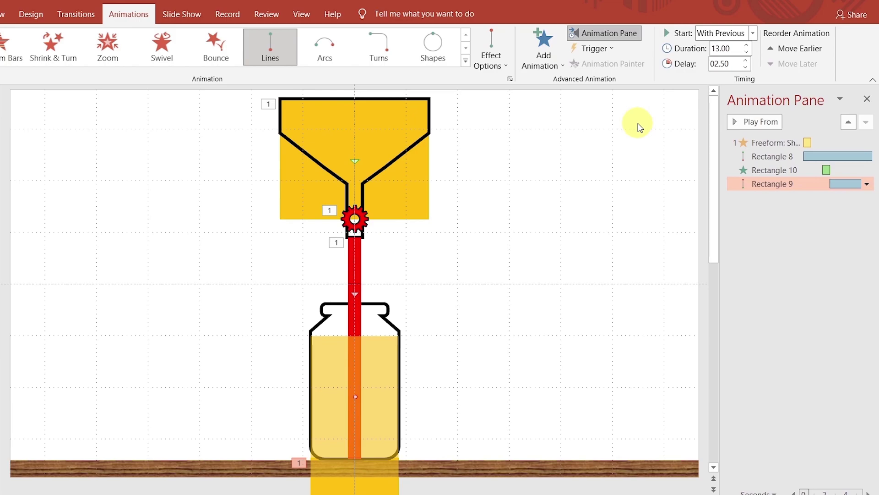
Set the liquid motion's smooth start and smooth end to 0 seconds
left_click(867, 184)
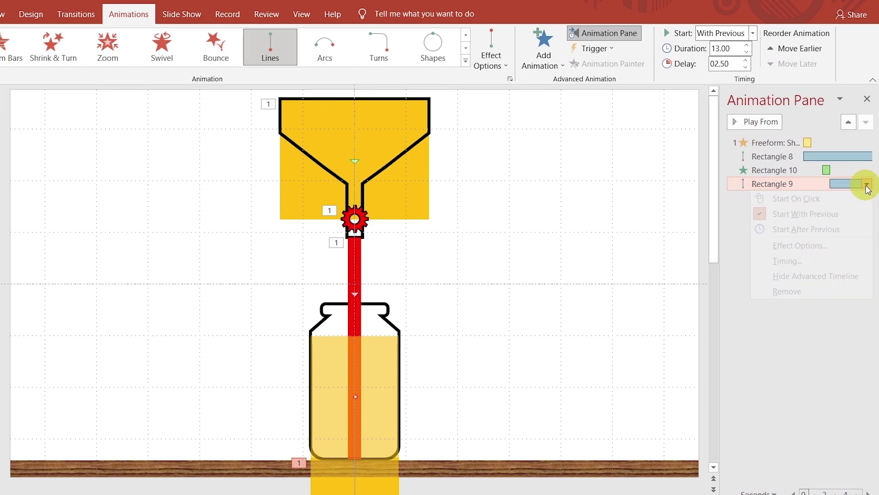
left_click(801, 243)
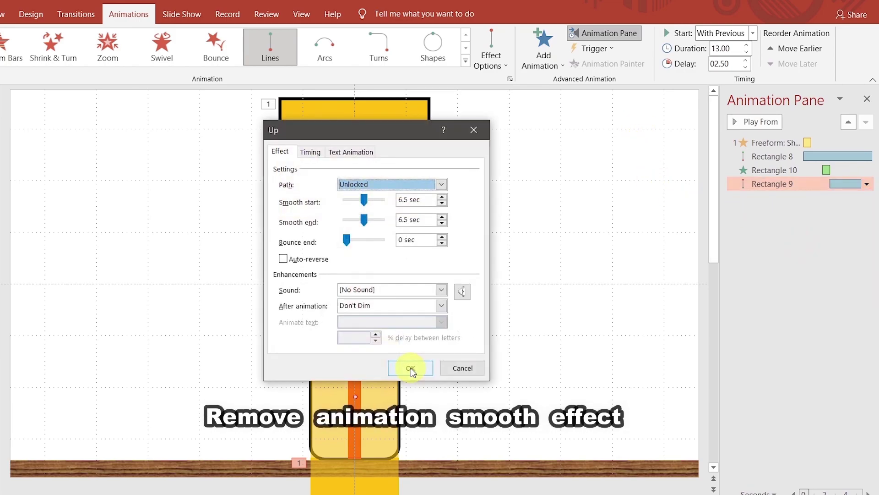
left_click_drag(369, 203, 344, 220)
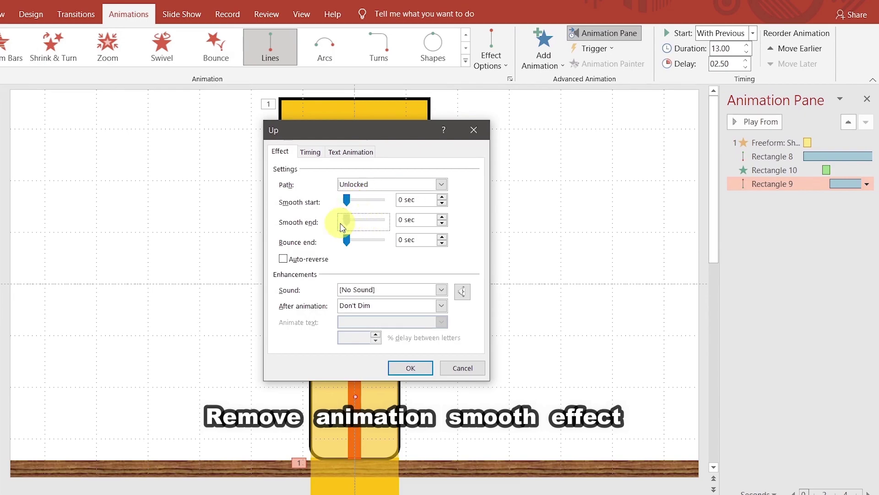
left_click(411, 369)
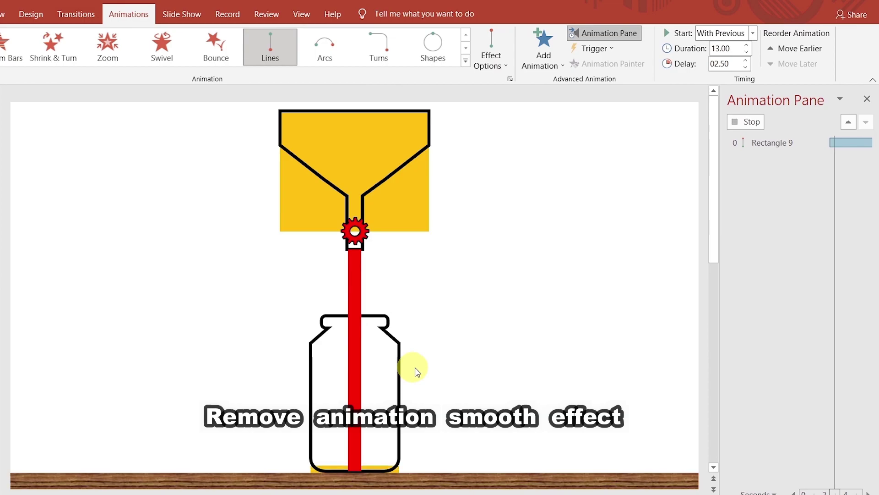
left_click(750, 122)
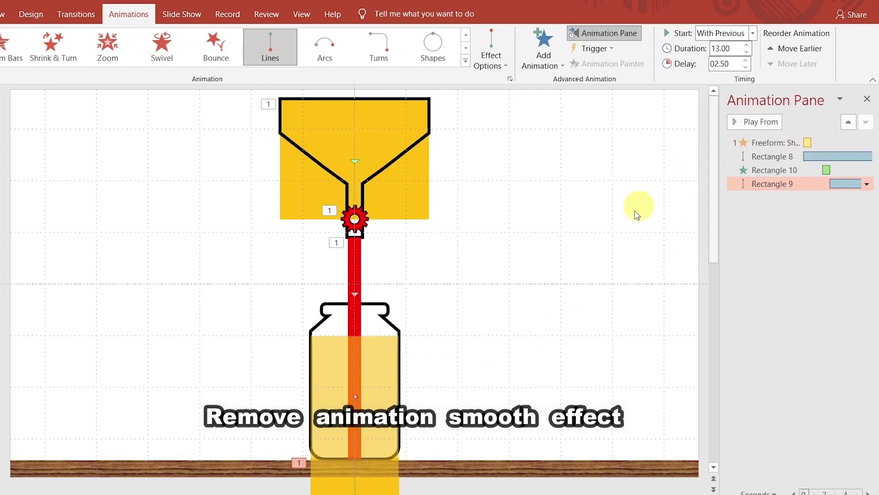
left_click(525, 324)
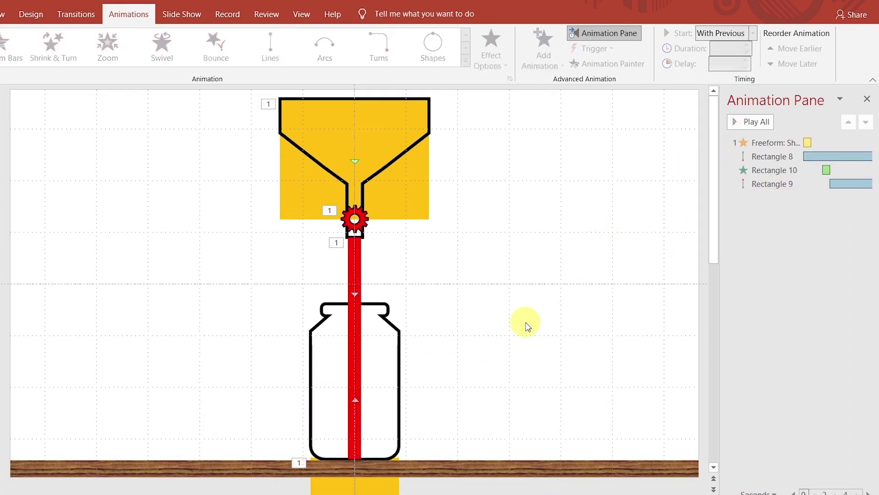
left_click(358, 329)
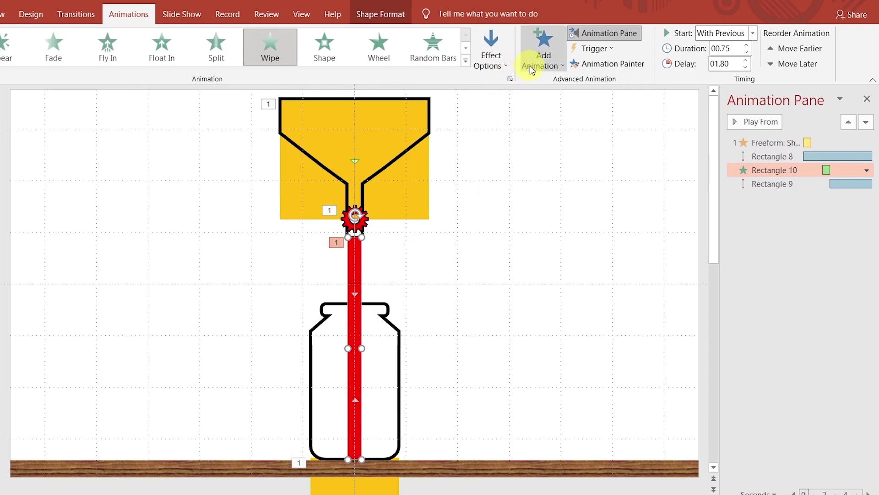
Add a Wipe exit from the top to the red stream
left_click(529, 65)
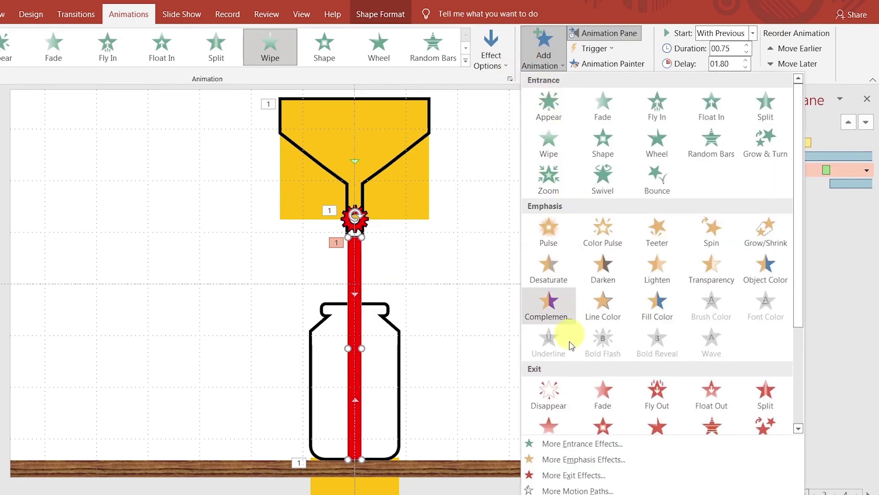
left_click(568, 478)
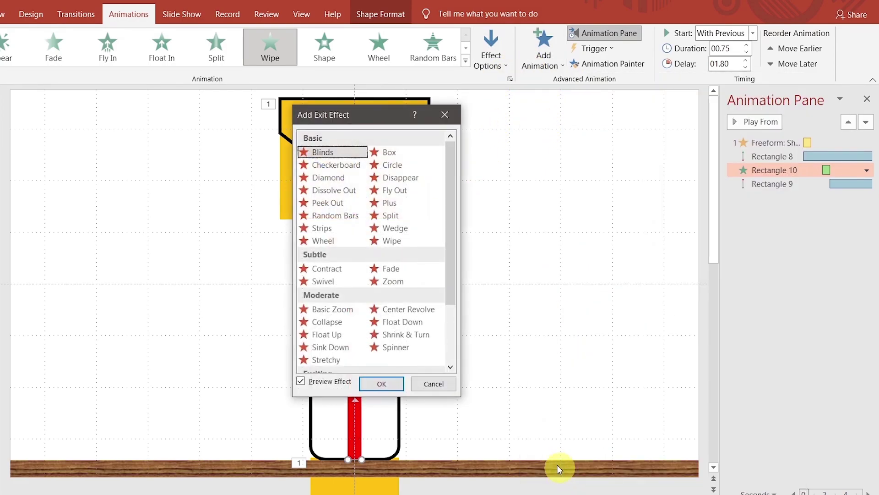
left_click_drag(371, 118, 178, 116)
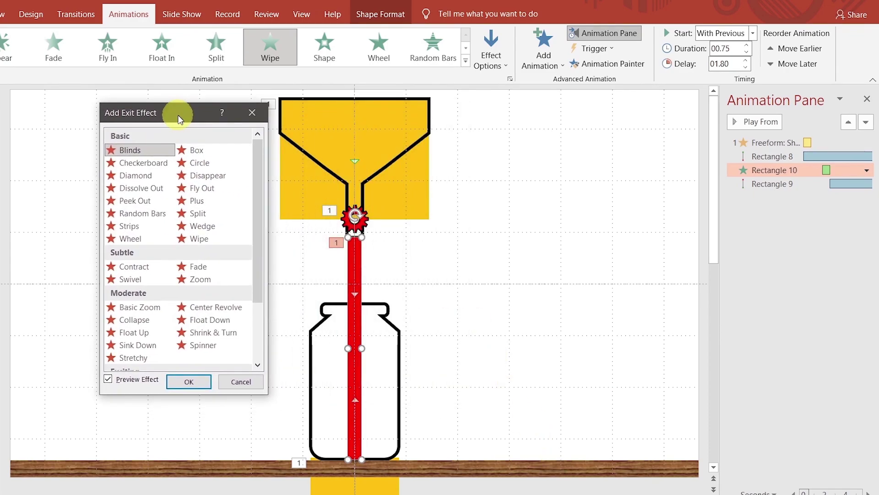
left_click(195, 238)
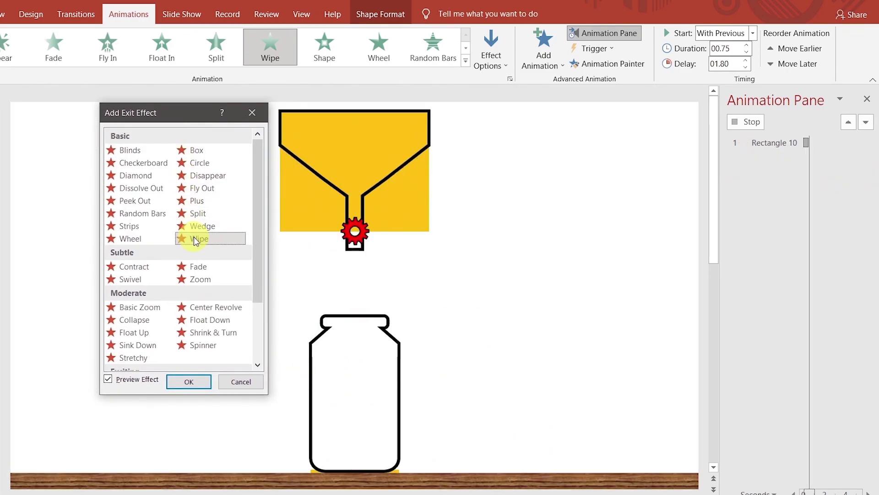
left_click(189, 382)
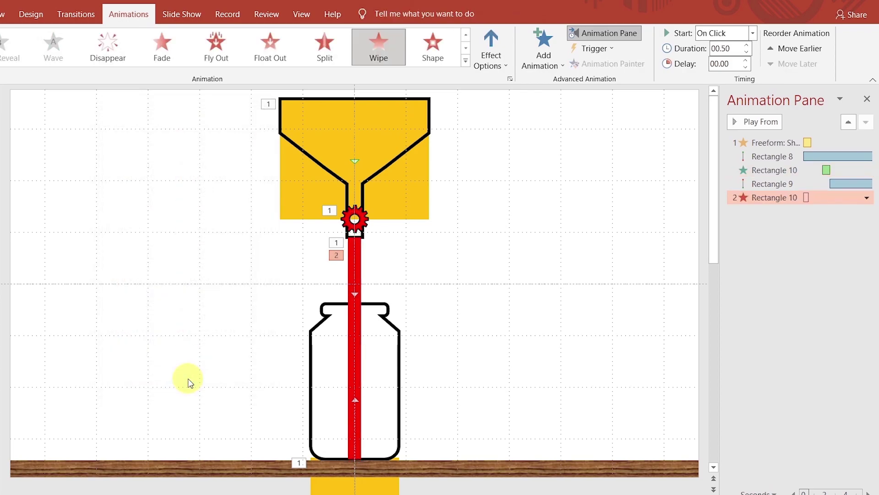
left_click(503, 68)
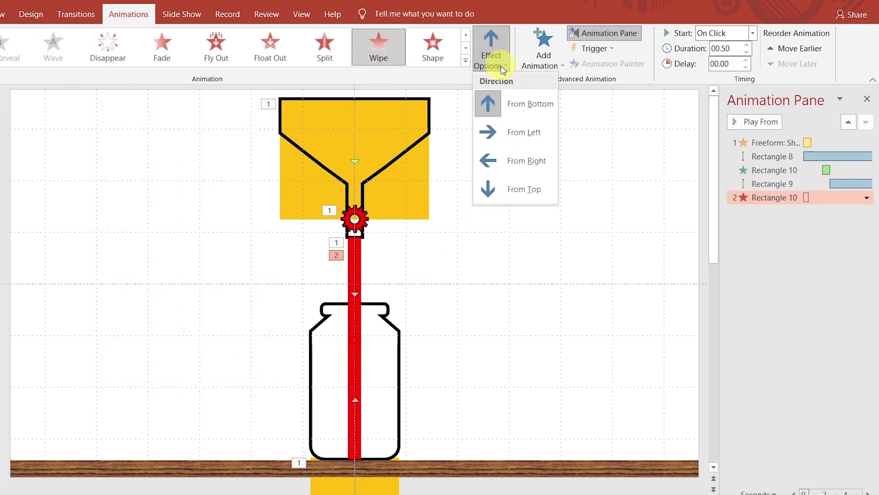
left_click(509, 189)
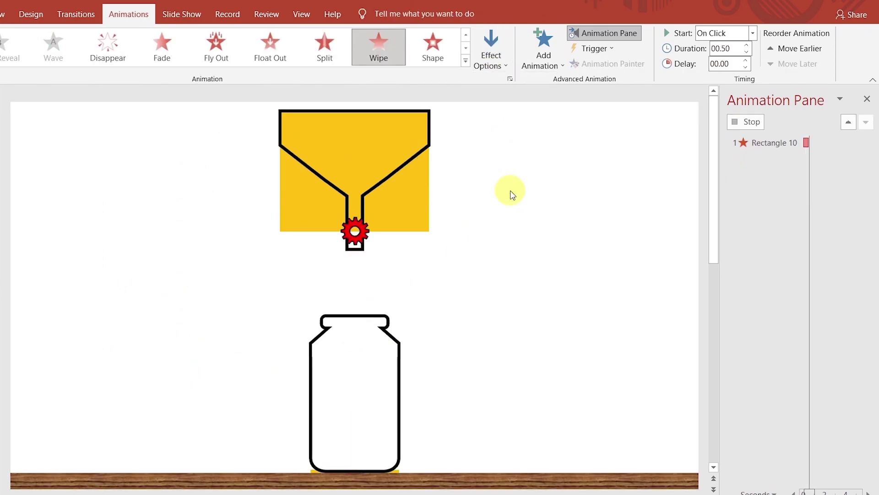
Start the exit With Previous, 0.75 seconds after a 14.80-second delay, and preview it from the beginning
left_click(752, 33)
left_click(722, 61)
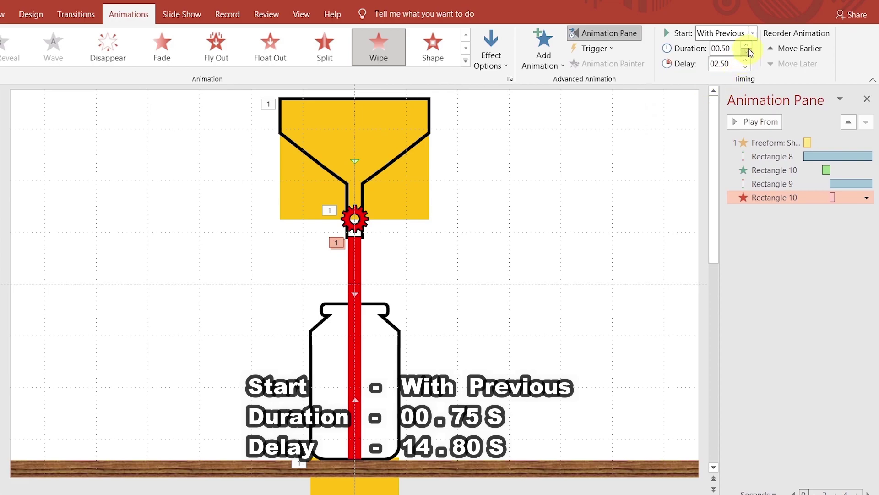
double_click(731, 64)
type("14.8")
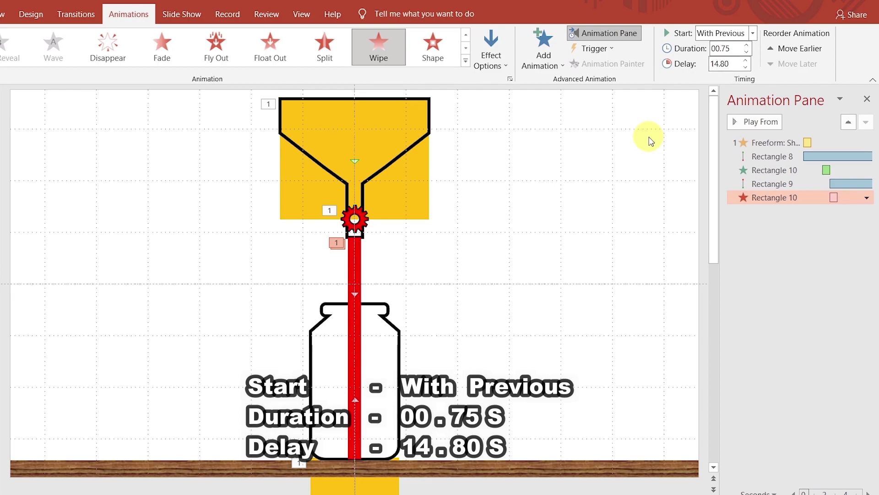
left_click(774, 143)
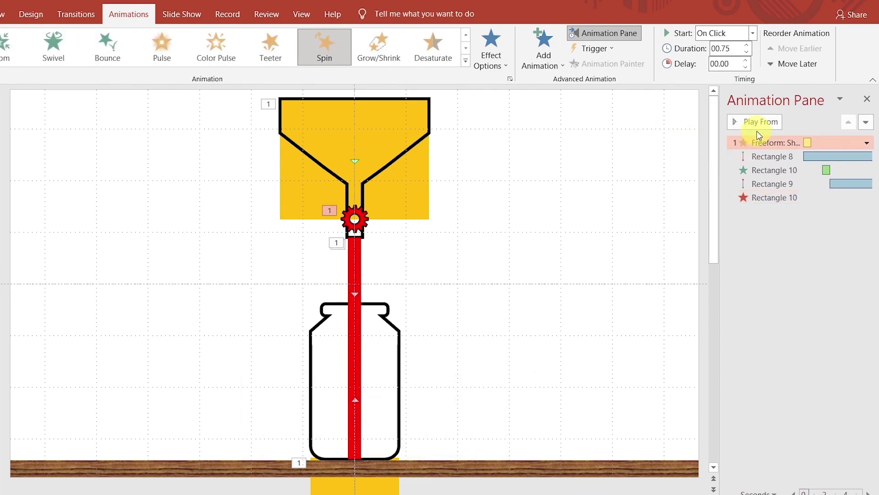
left_click(756, 121)
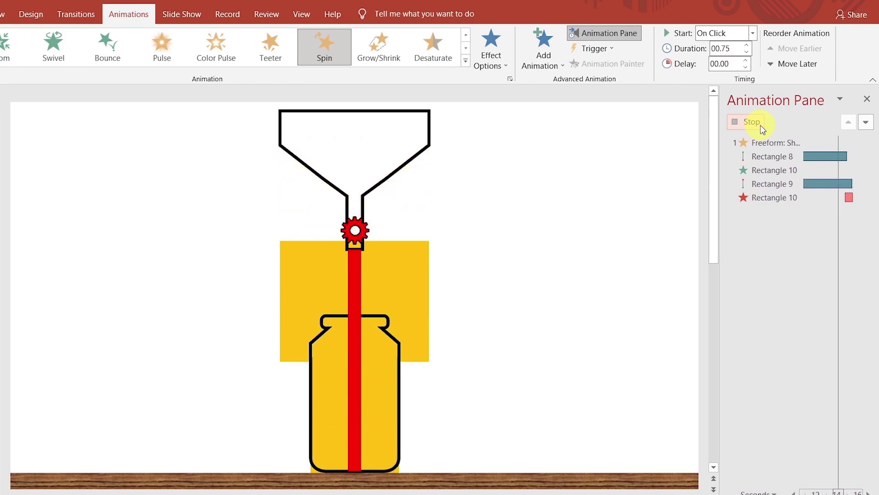
left_click(868, 99)
Draw a rectangle sent to the back, spanning the jar from funnel spout to shelf
left_click(645, 174)
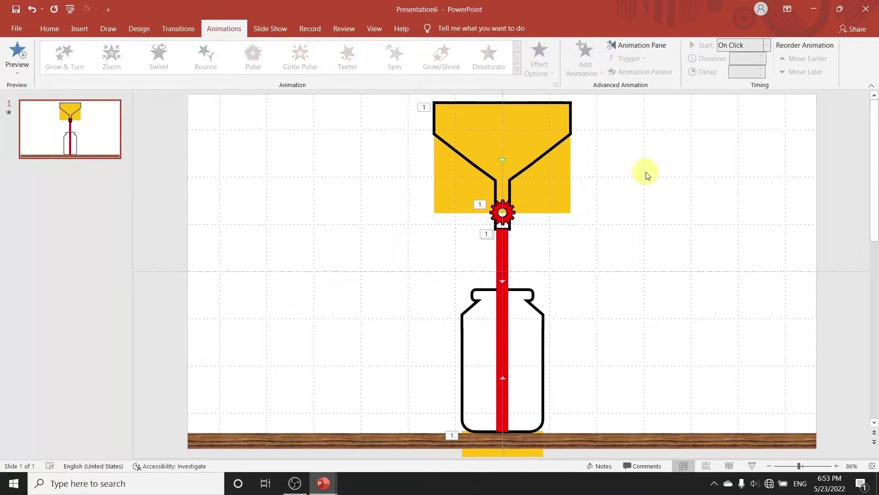
left_click(39, 31)
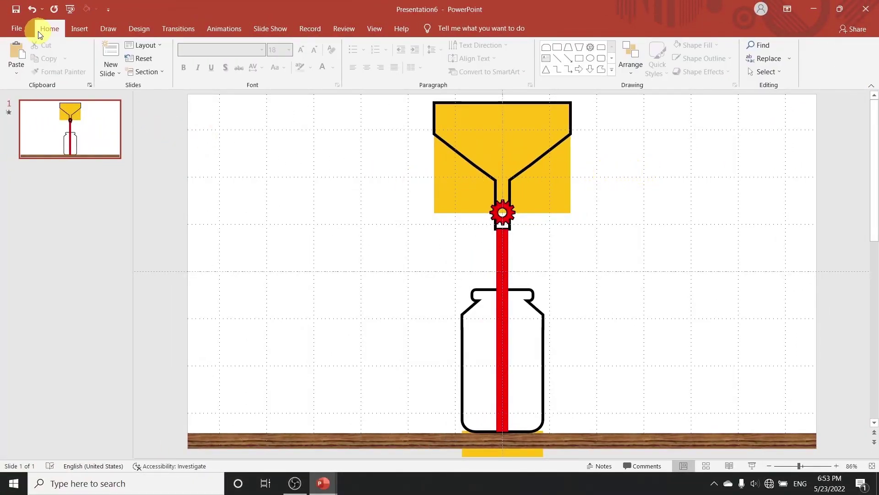
left_click(580, 58)
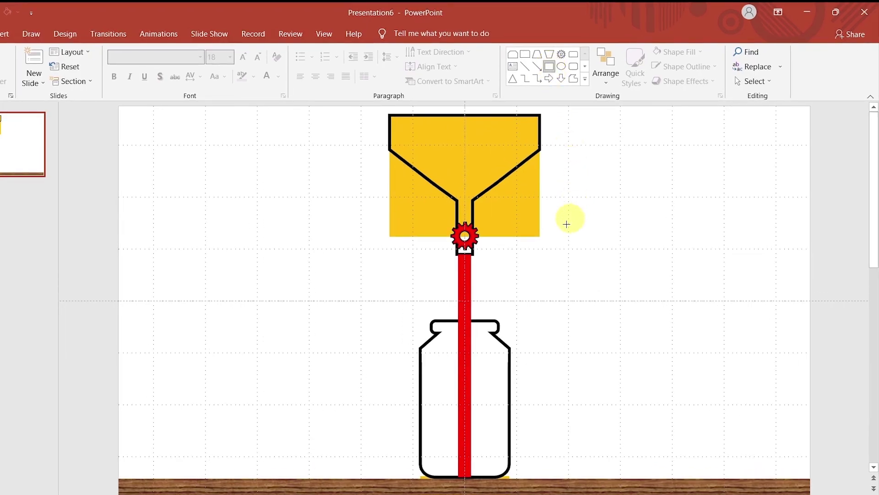
left_click_drag(588, 205, 749, 347)
left_click_drag(736, 383, 767, 385)
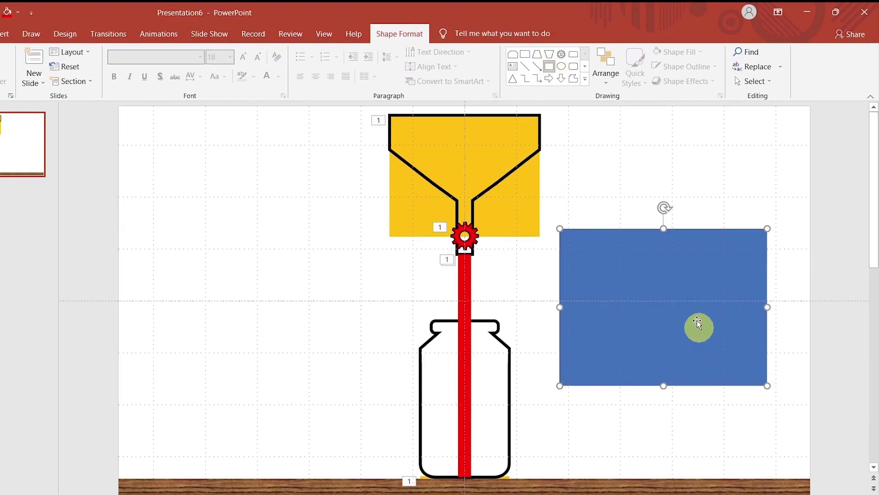
right_click(646, 269)
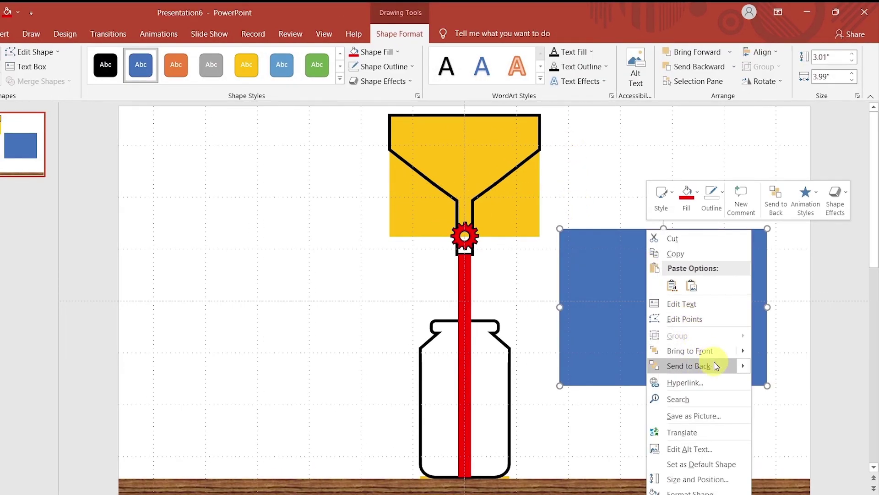
mouse_move(688, 366)
left_click(754, 368)
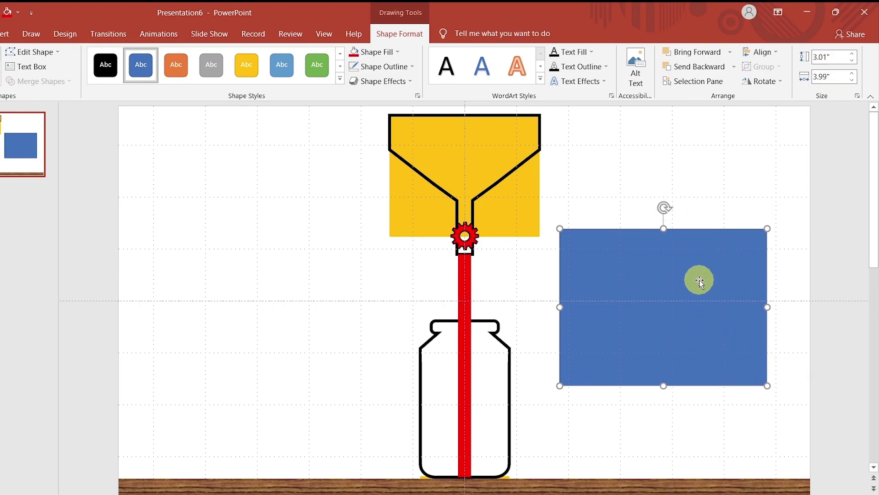
mouse_move(697, 281)
left_mouse_down()
mouse_move(488, 294)
mouse_move(504, 307)
left_mouse_up()
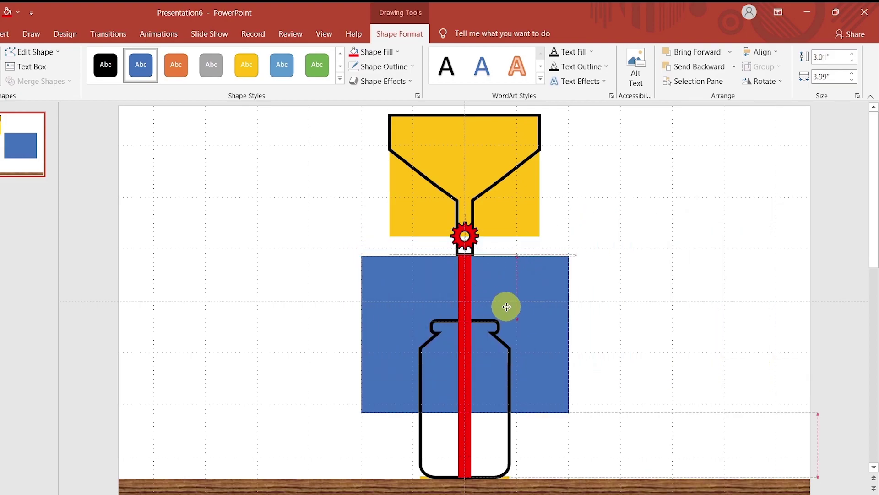
mouse_move(465, 413)
left_mouse_down()
mouse_move(463, 477)
mouse_move(490, 479)
left_mouse_up()
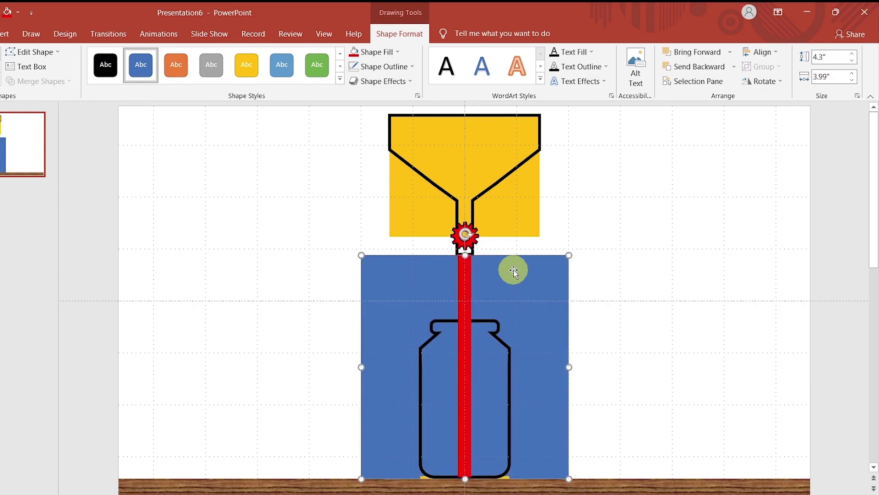
Fill the new rectangle white and remove its outline
left_click(397, 52)
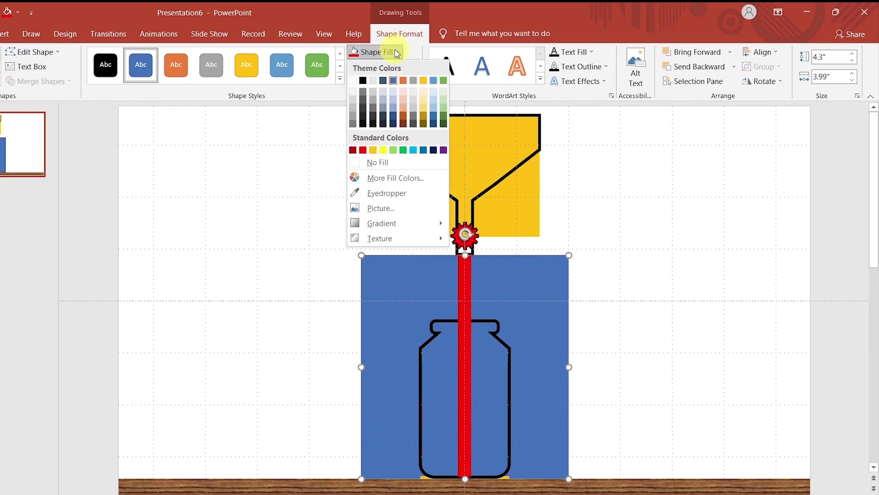
left_click(355, 81)
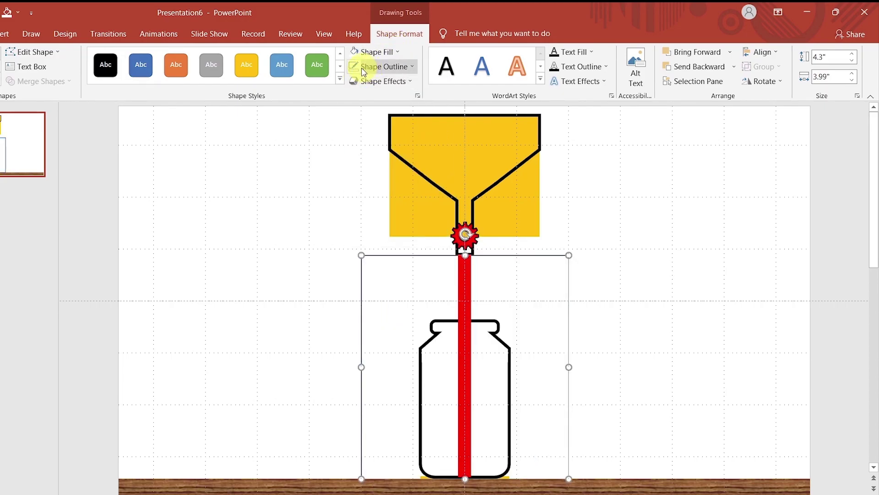
left_click(372, 66)
left_click(367, 179)
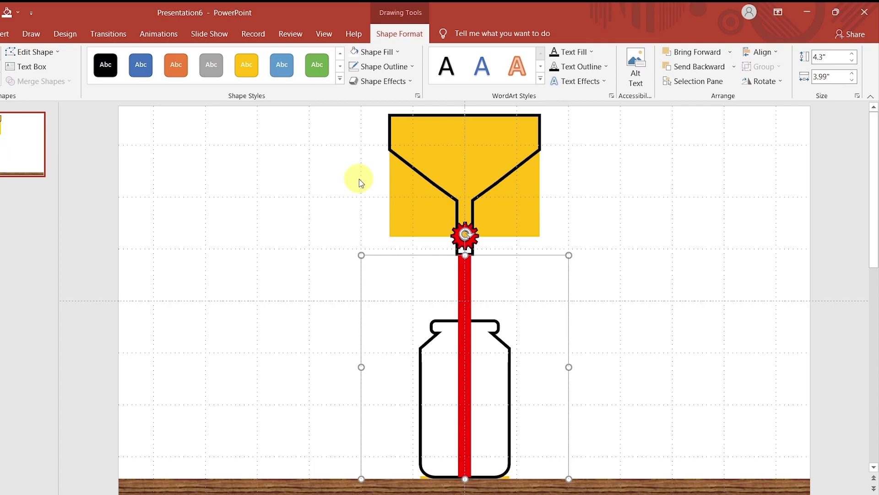
Send the yellow funnel to the back
left_click(429, 212)
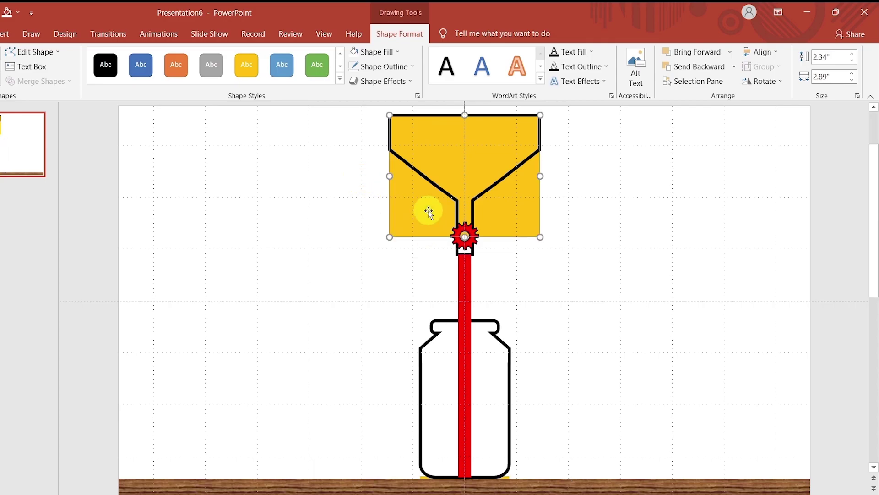
right_click(429, 212)
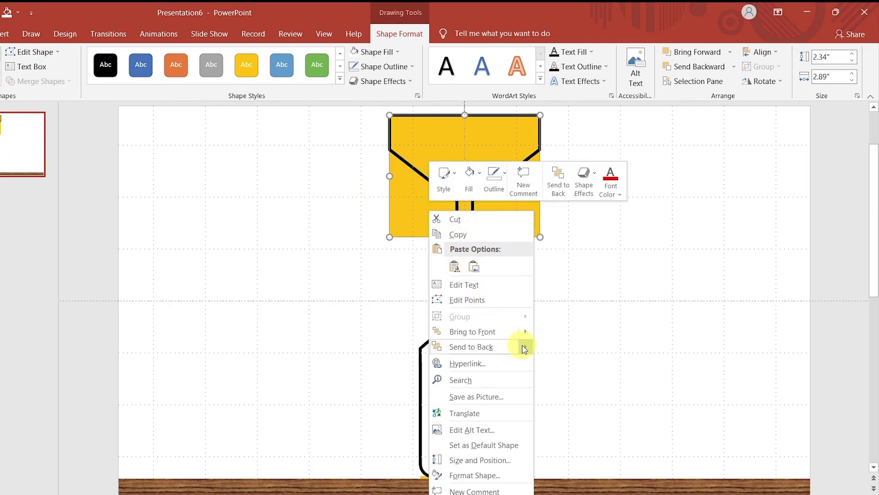
mouse_move(471, 347)
left_click(570, 348)
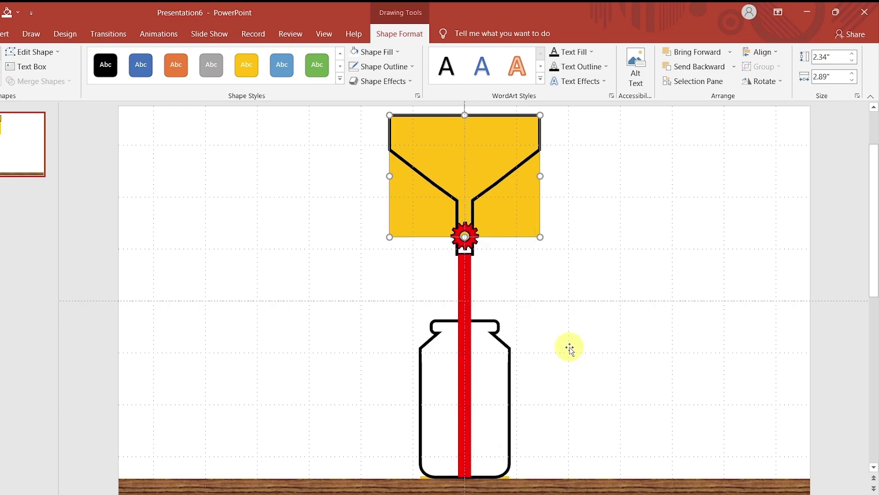
left_click(648, 256)
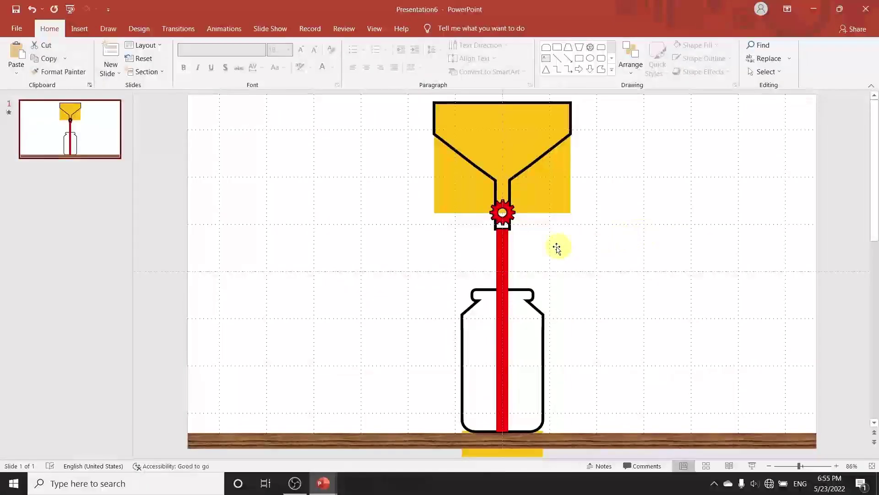
left_click(542, 243)
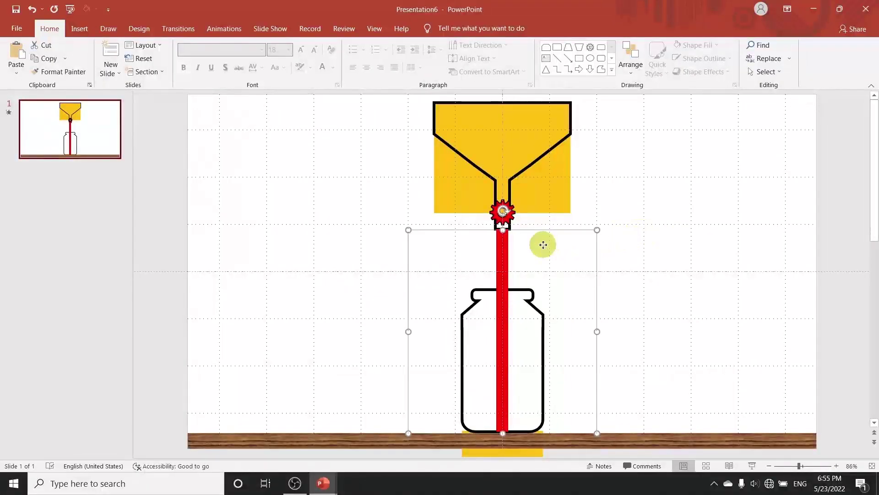
left_click(373, 256)
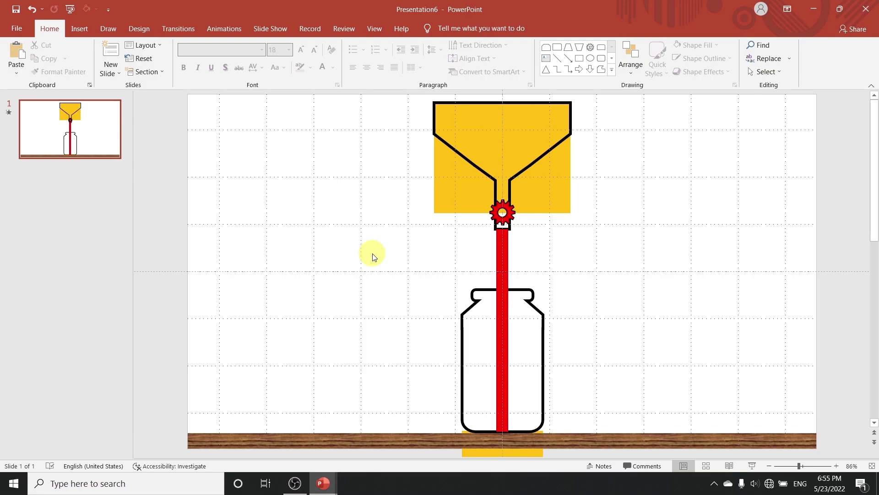
left_click(95, 164)
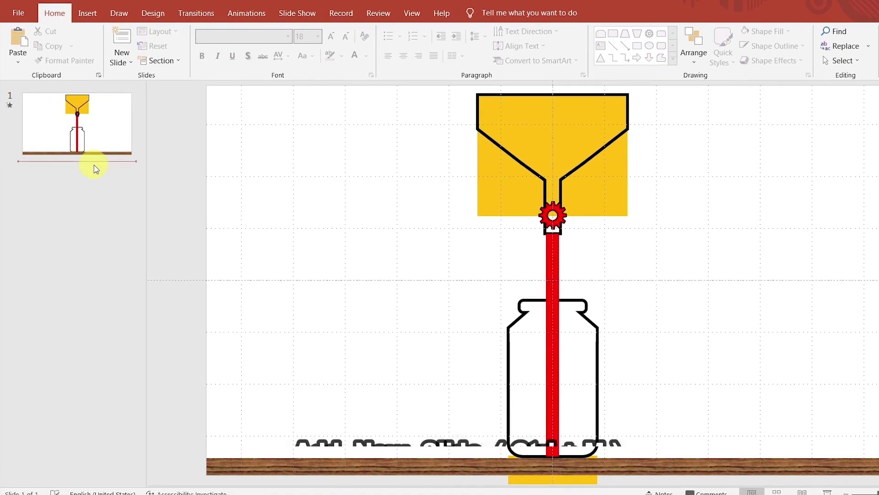
Add a blank second slide and paste copies of slide 1's funnel and jar onto it
left_click(125, 62)
left_click(136, 224)
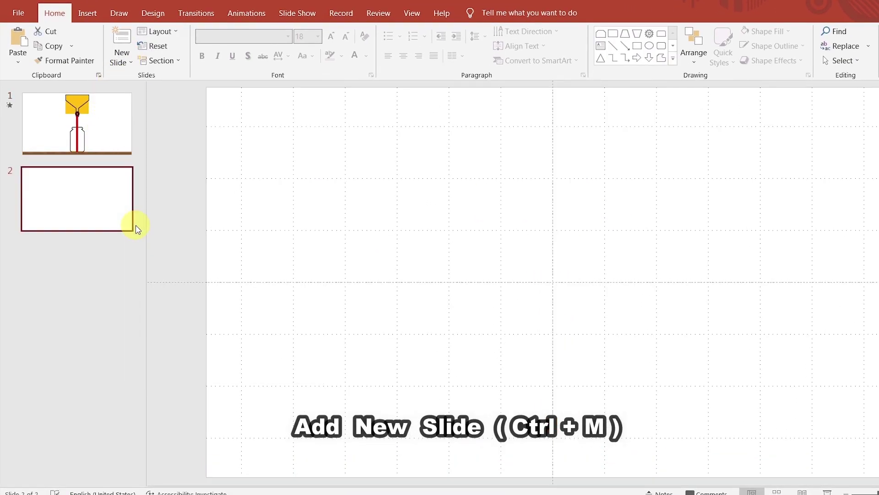
left_click(94, 147)
left_click(536, 173)
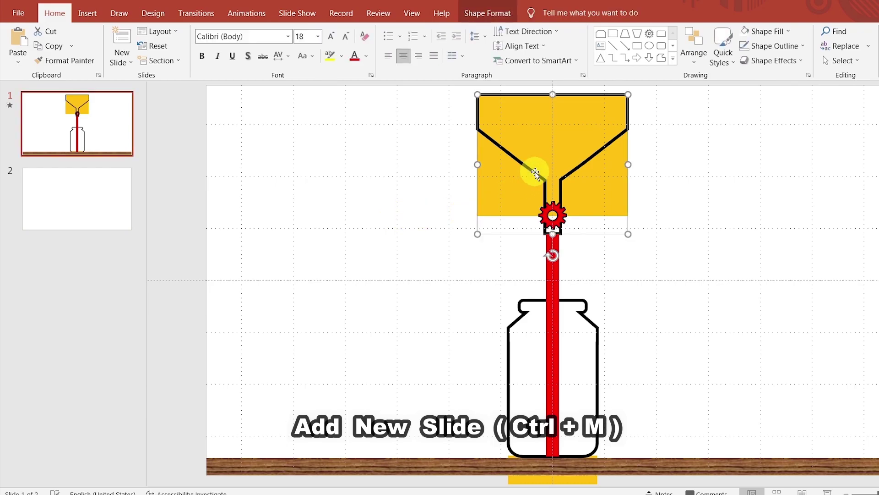
left_click(524, 316, "shift")
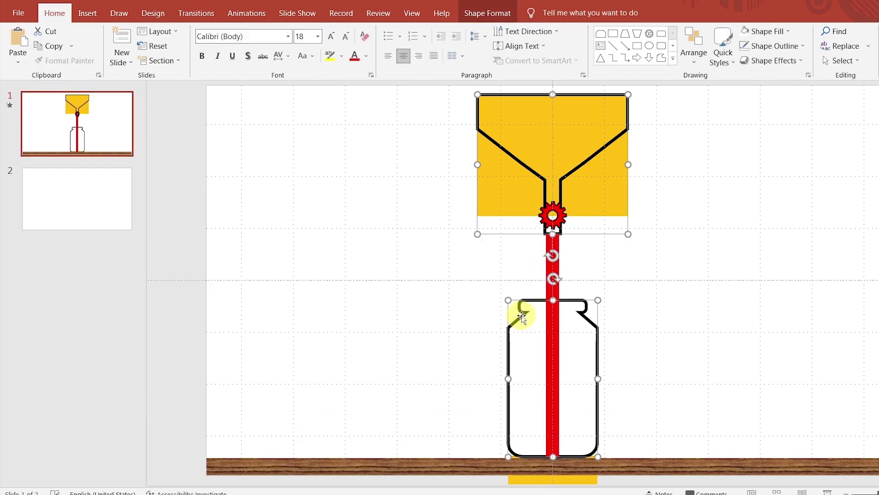
key("ctrl+c")
left_click(91, 199)
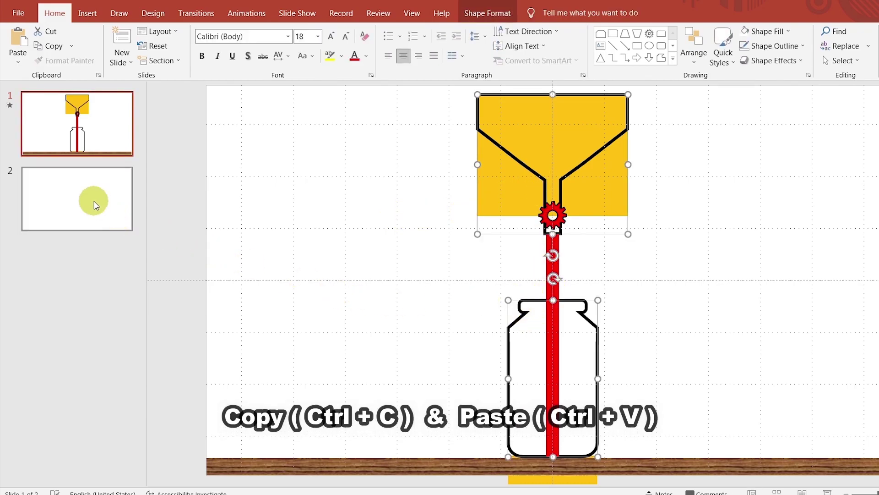
key("ctrl+v")
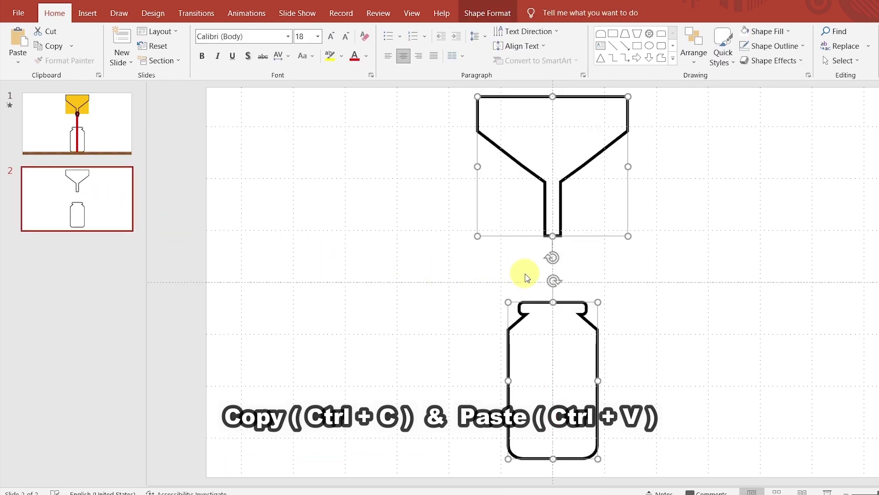
Fill both copied shapes gold
left_click(777, 33)
left_click(763, 129)
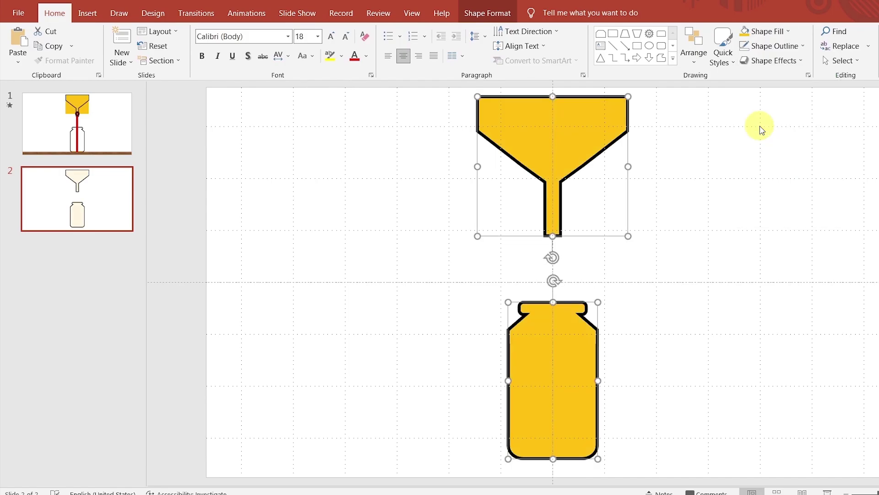
left_click(736, 179)
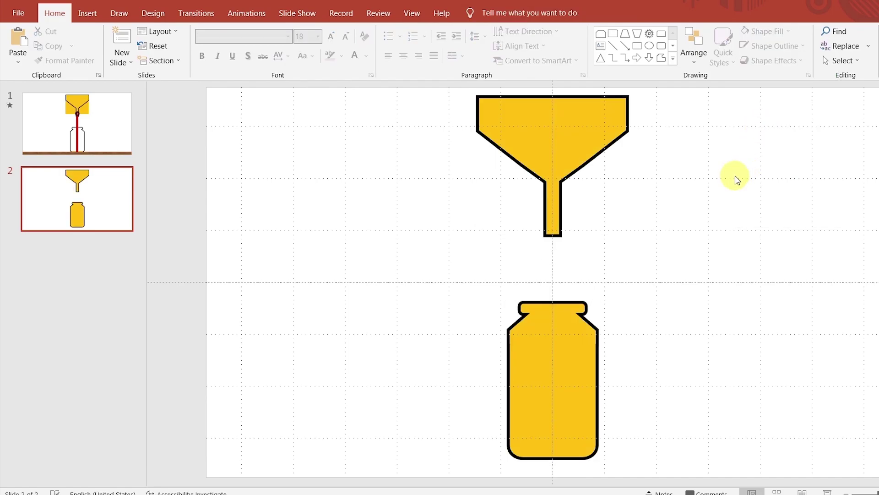
Draw a thin connecting strip from spout to jar, then select jar, strip and funnel
left_click(637, 46)
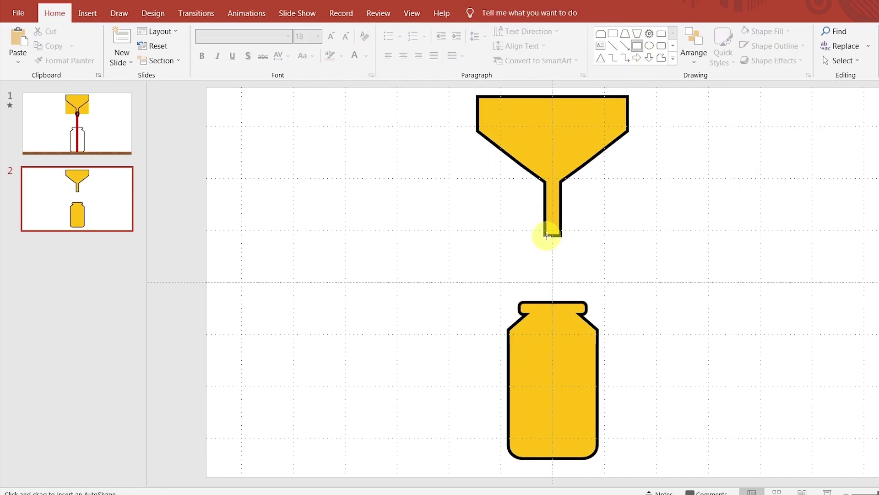
left_click_drag(546, 236, 557, 303)
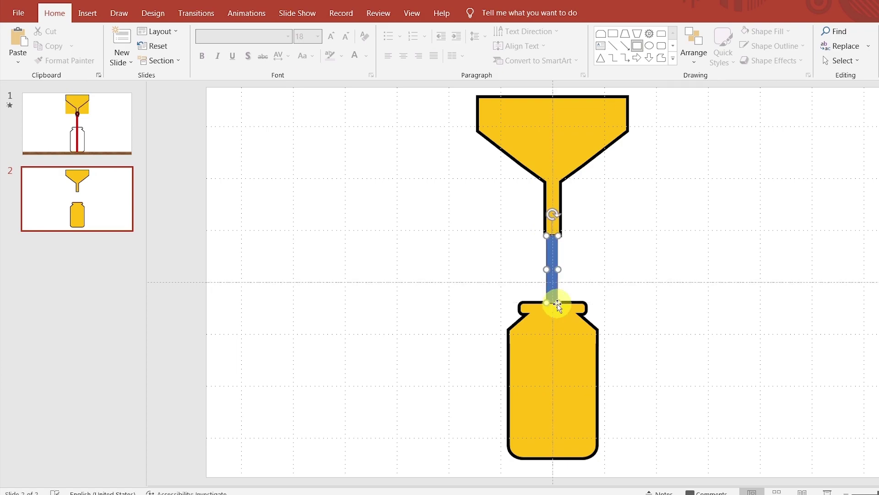
left_click(610, 236)
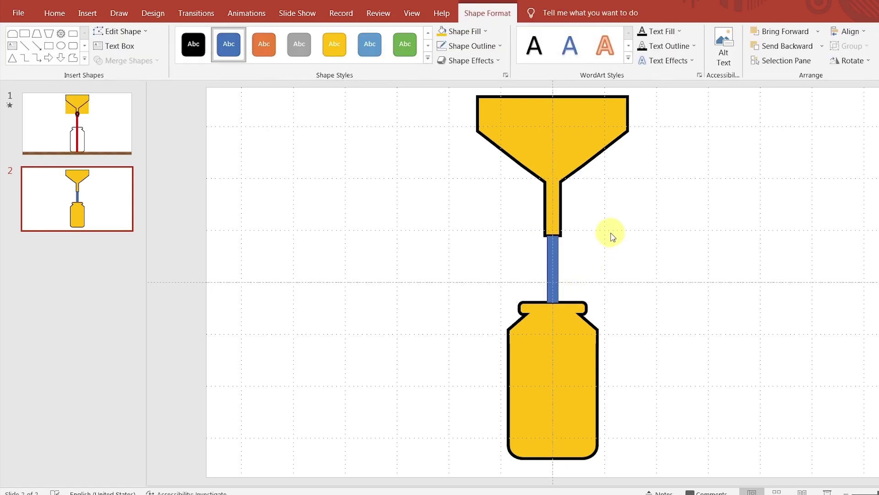
left_click(546, 353)
left_click(554, 257, "shift")
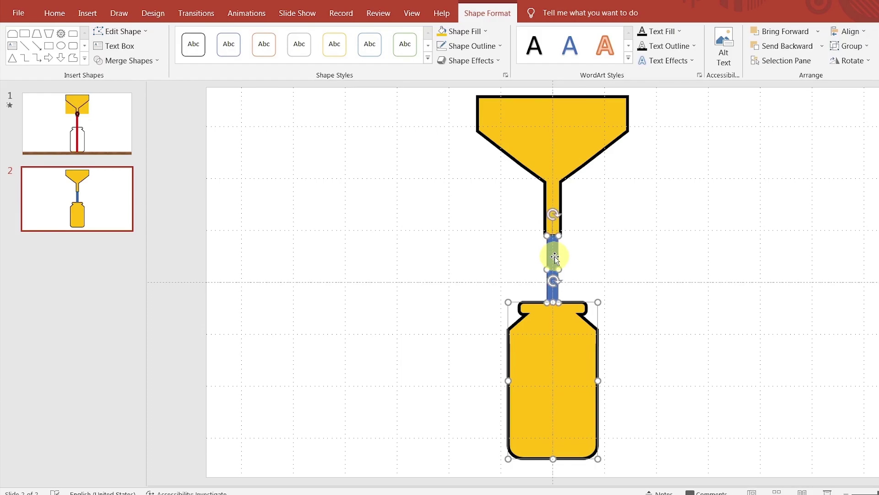
left_click(560, 175, "shift")
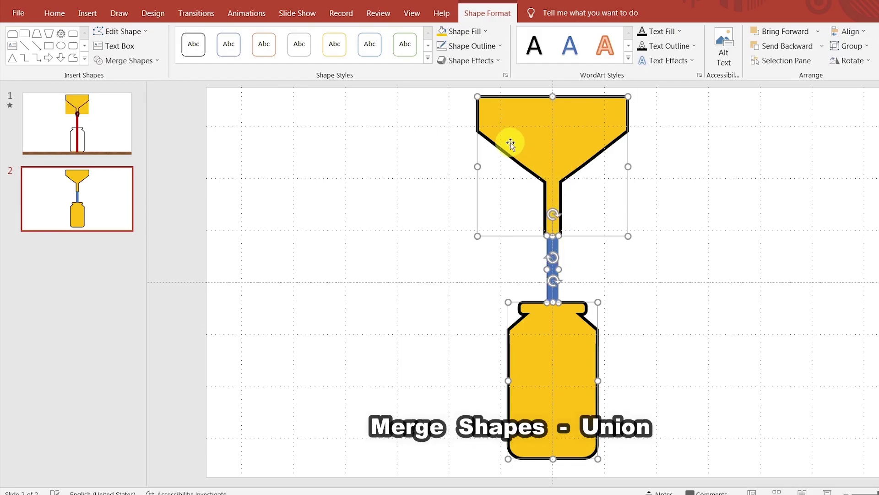
Union the three selected shapes into one and give it no outline
left_click(153, 61)
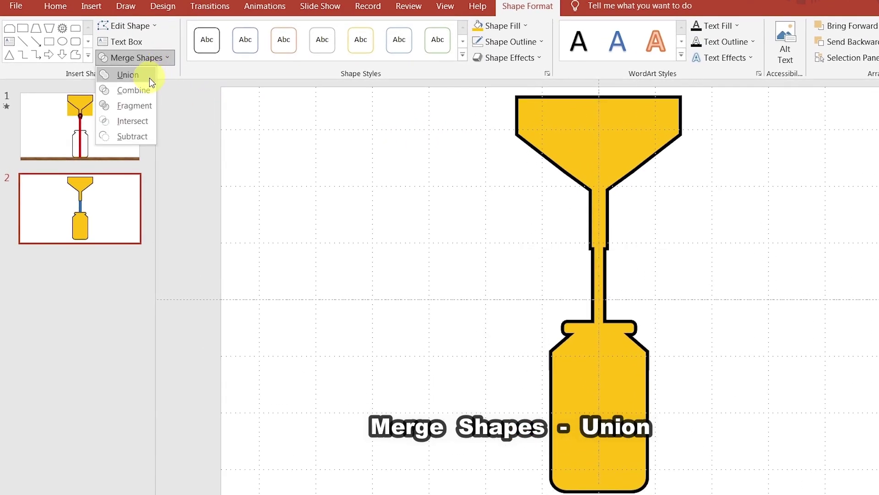
left_click(150, 78)
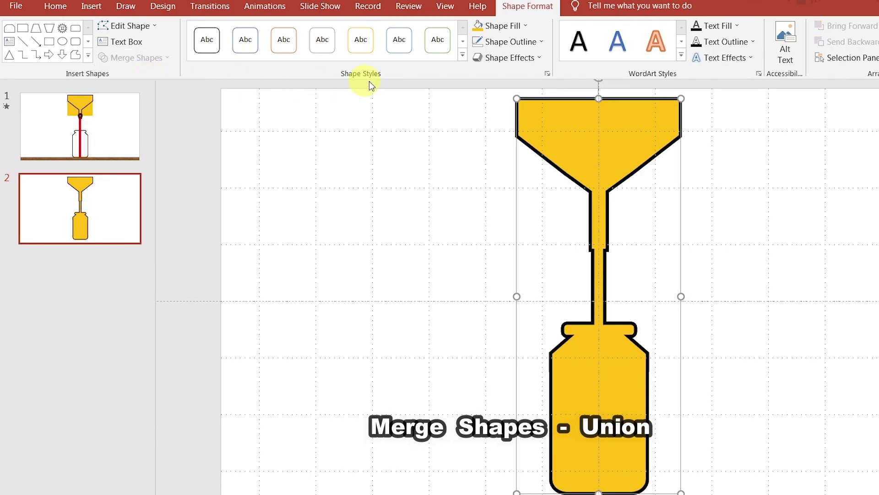
left_click(521, 40)
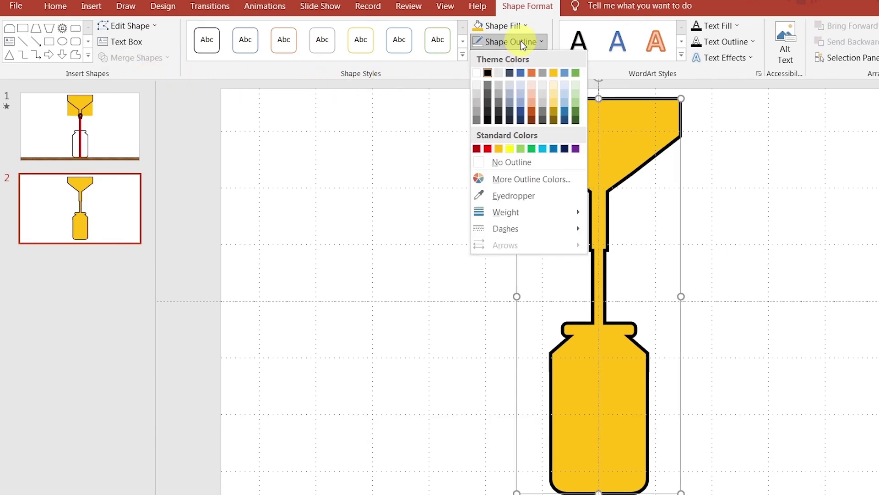
left_click(481, 163)
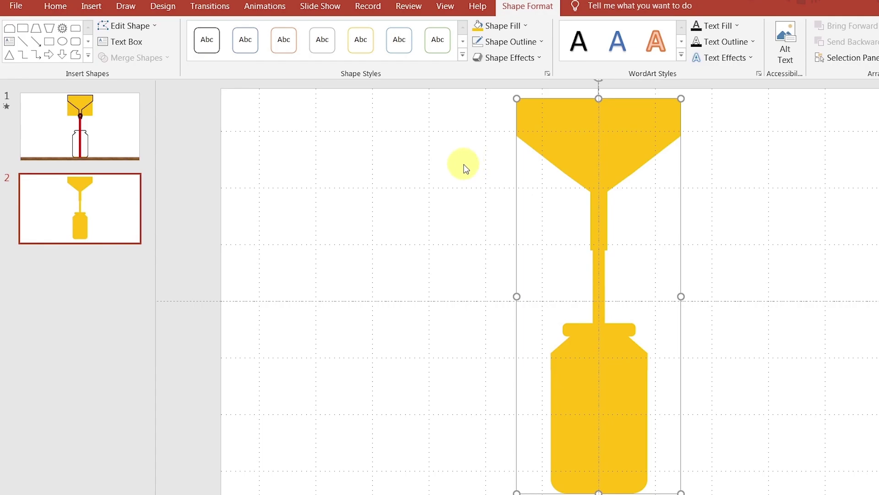
Draw a rectangle covering the funnel-and-jar shape and send it to the back
left_click(49, 43)
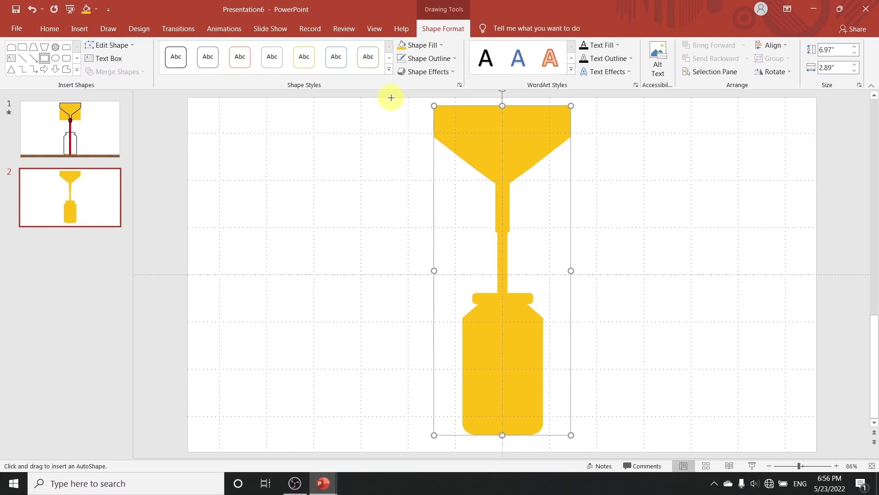
left_click_drag(391, 97, 616, 451)
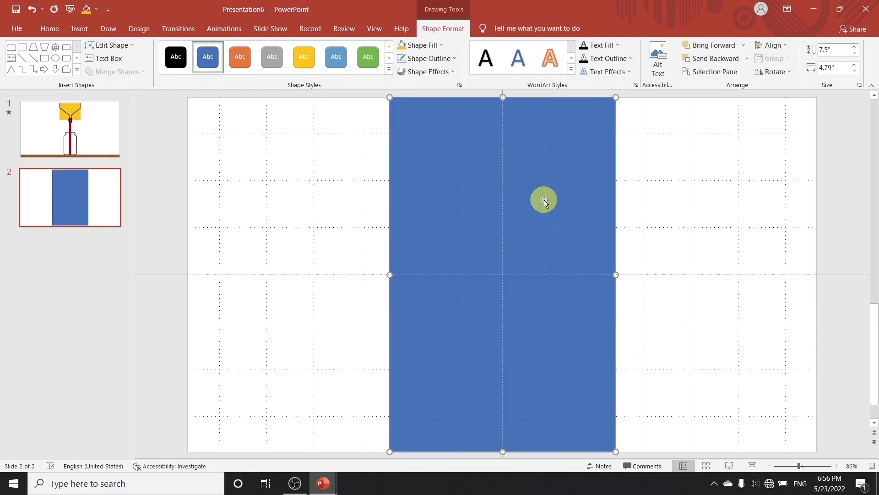
right_click(544, 200)
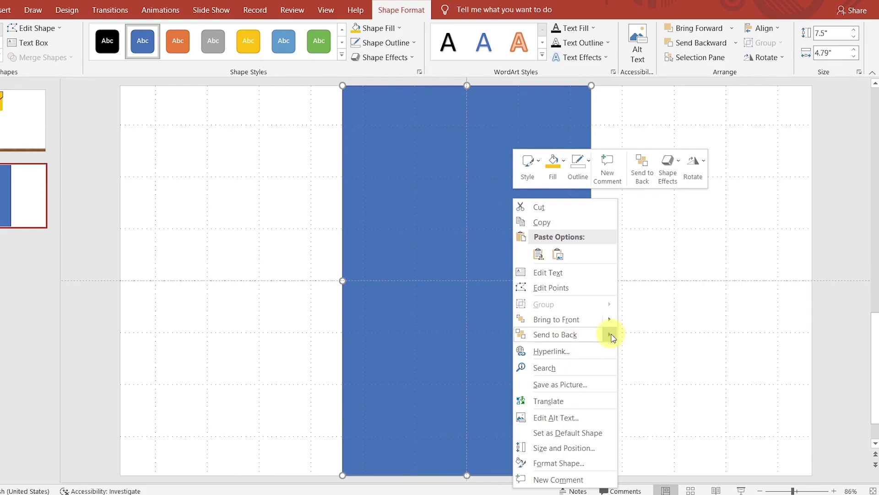
mouse_move(555, 334)
left_click(651, 337)
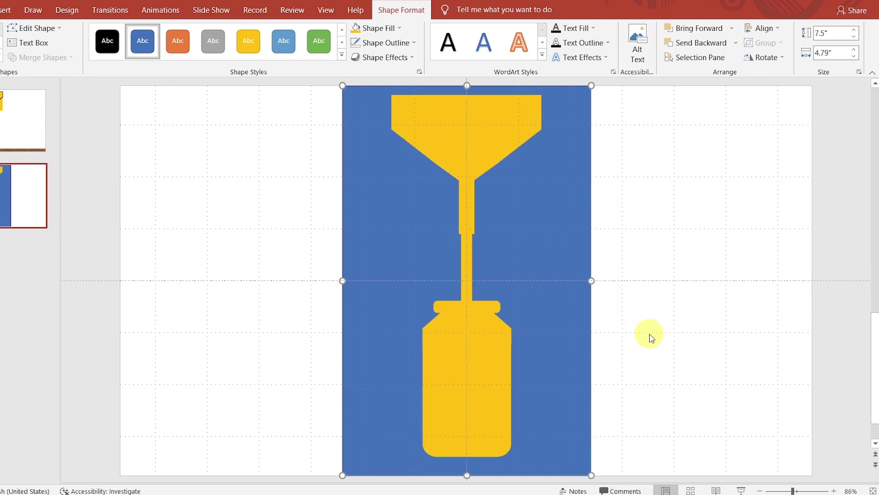
left_click(658, 305)
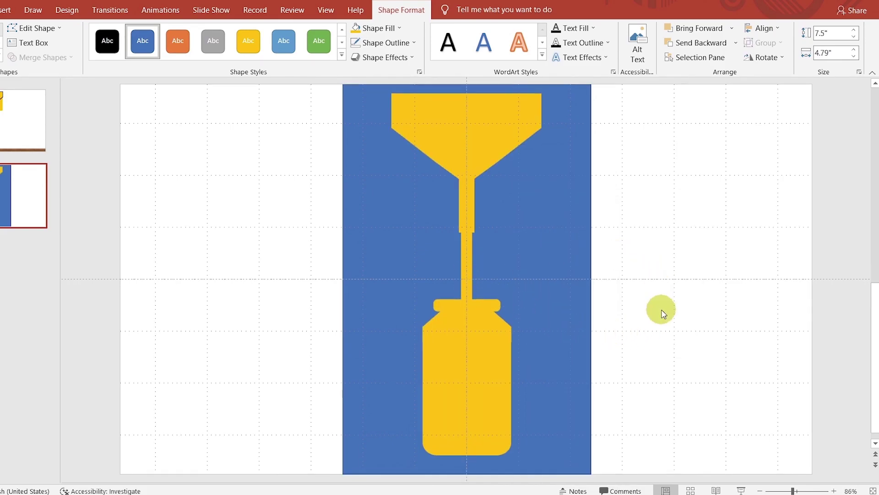
Subtract the yellow silhouette from the blue rectangle, then return to slide 1
left_click(565, 229)
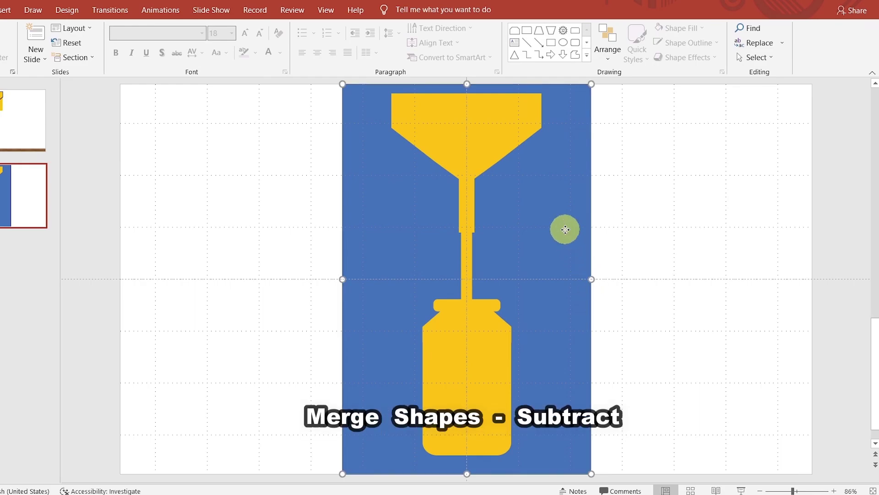
left_click(474, 133, "shift")
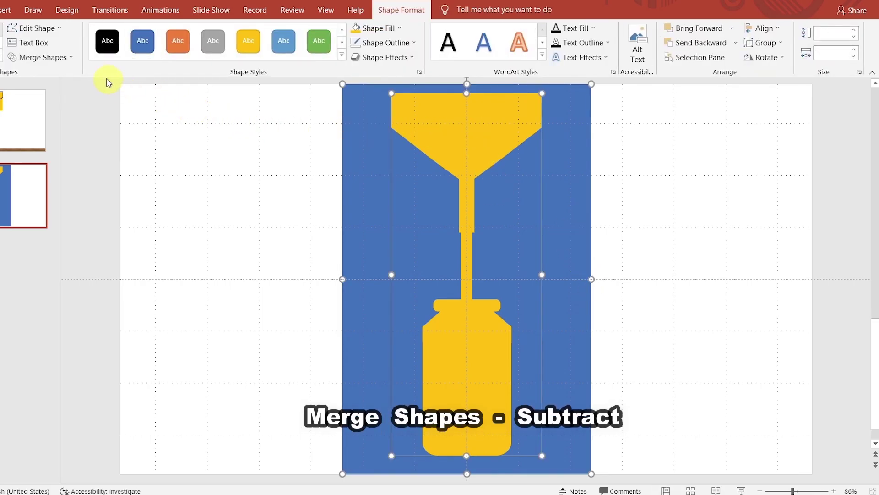
left_click(63, 57)
left_click(39, 130)
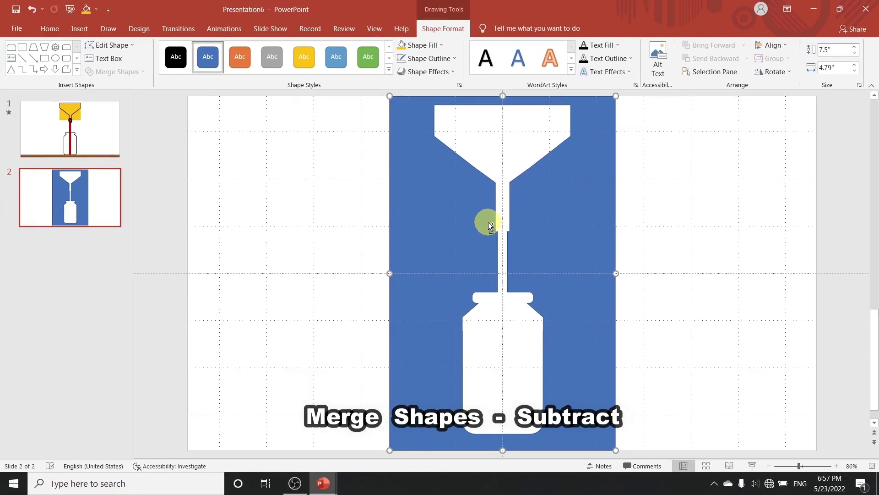
left_click(115, 143)
Paste the blue cut-out mask onto slide 1, placing it beside the scene
left_click(718, 220)
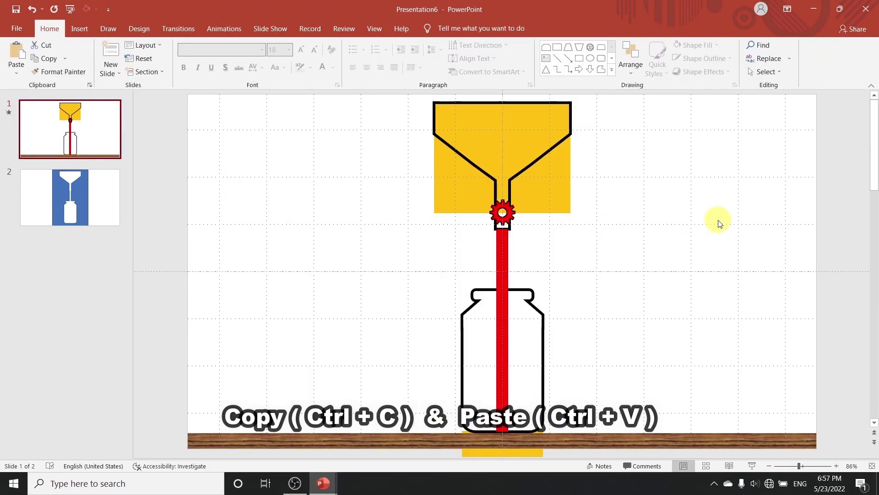
key("ctrl+v")
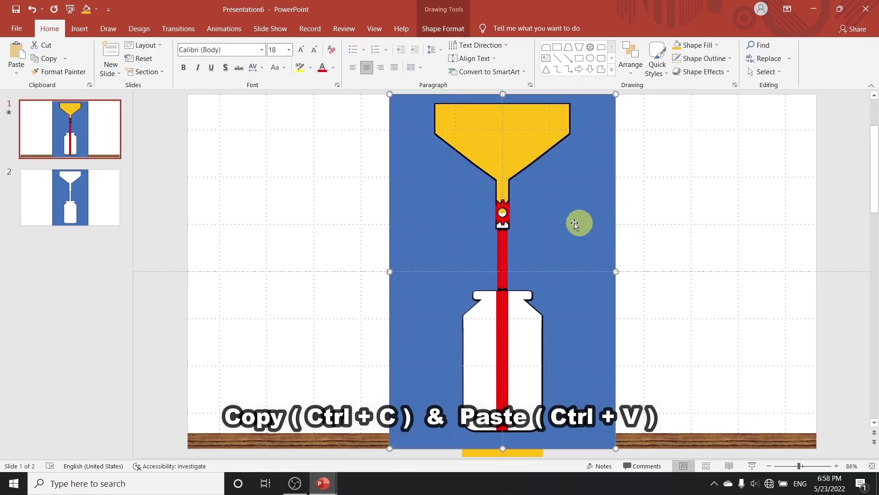
left_click_drag(553, 222, 760, 222)
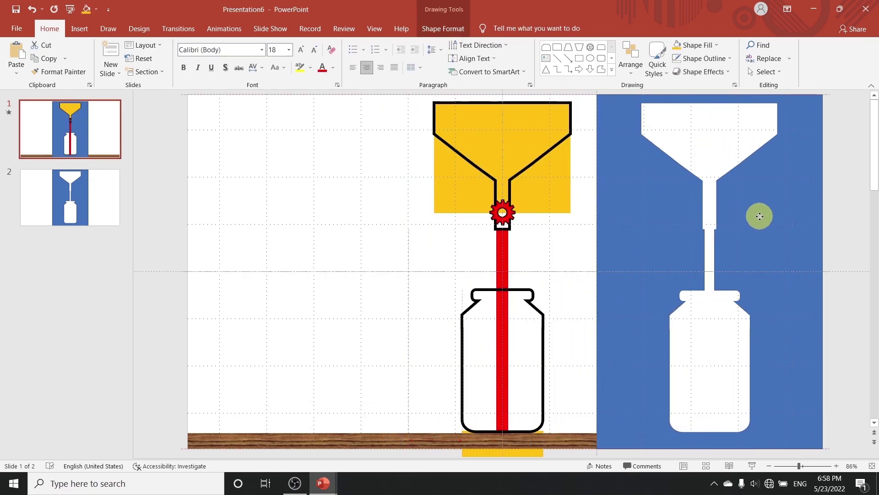
left_click(546, 321)
Bring the jar, funnel and red gear to the front
left_click(516, 334)
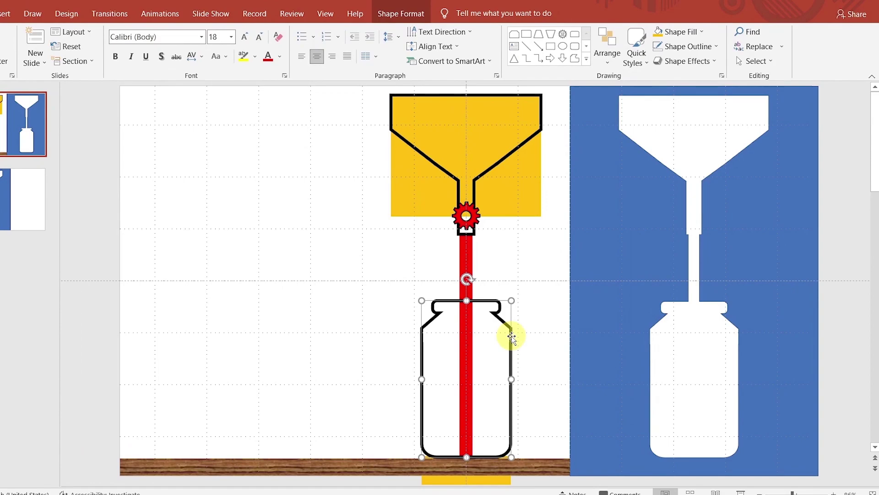
left_click(515, 156, "shift")
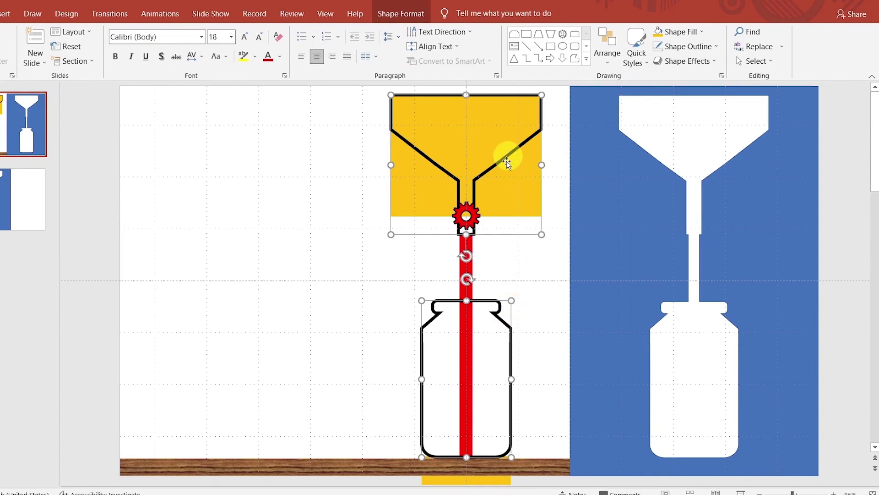
left_click(468, 214, "shift")
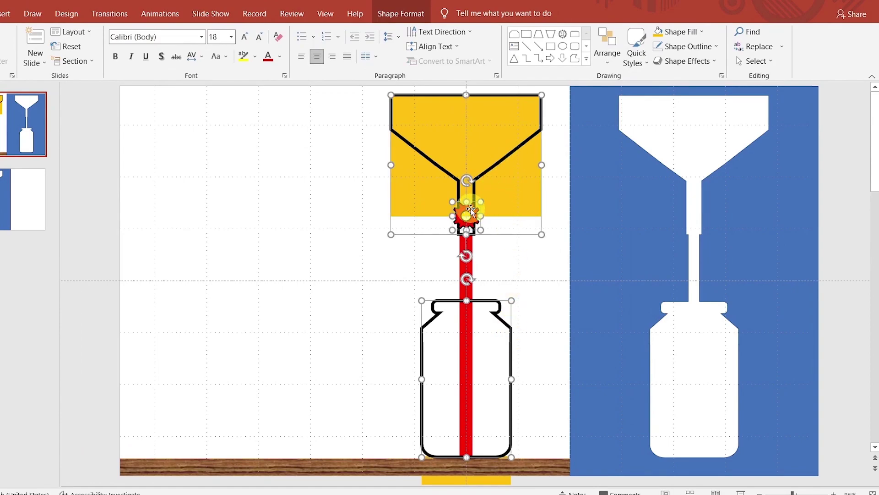
right_click(470, 211)
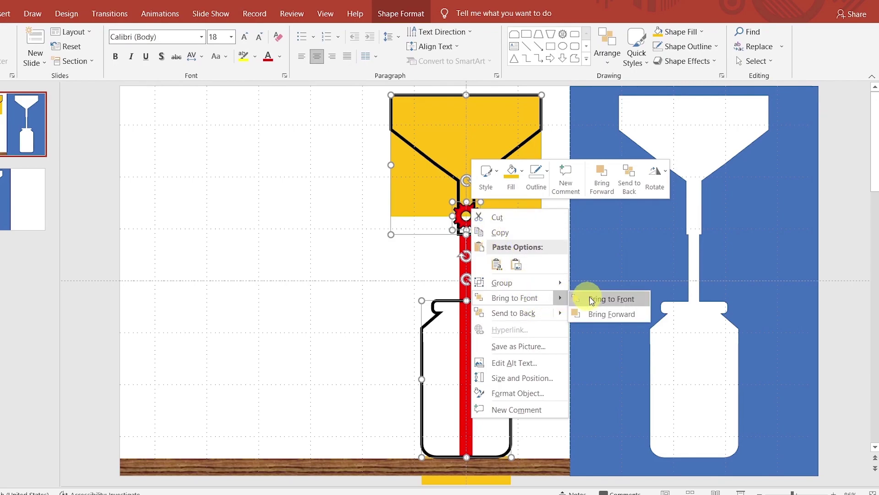
left_click(591, 300)
Centre the blue mask over the funnel and jar
left_click(740, 269)
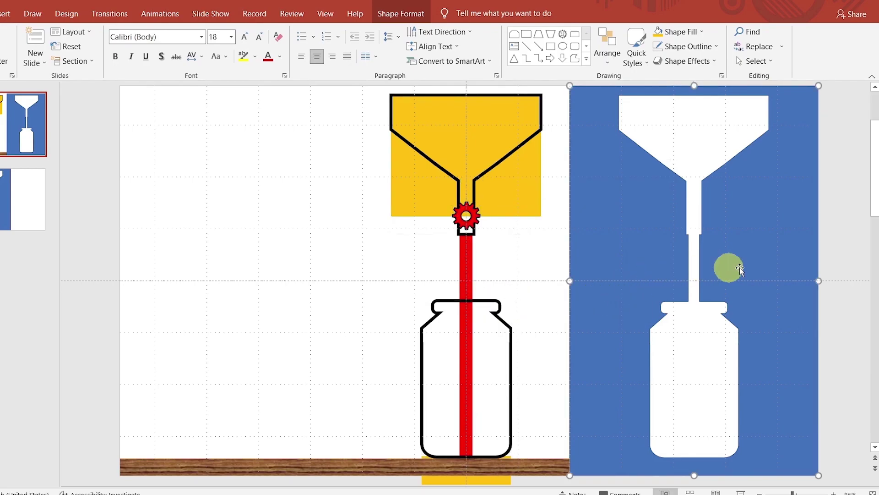
left_click_drag(740, 268, 537, 263)
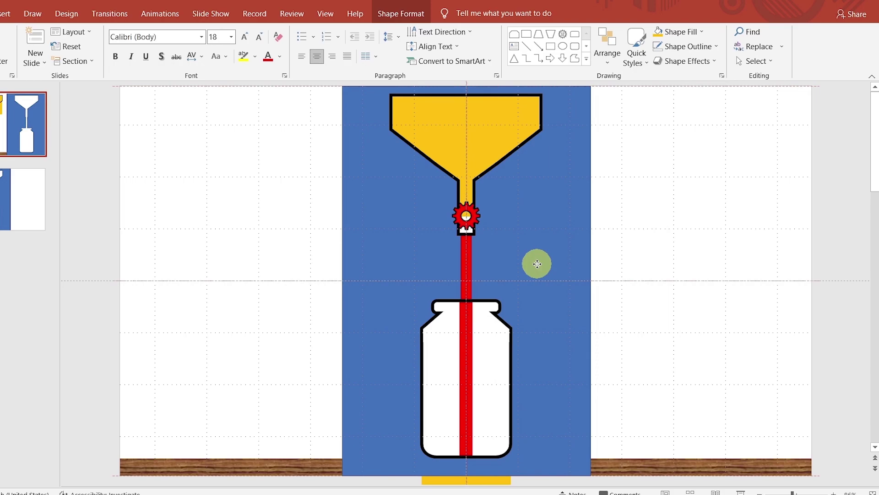
right_click(645, 464)
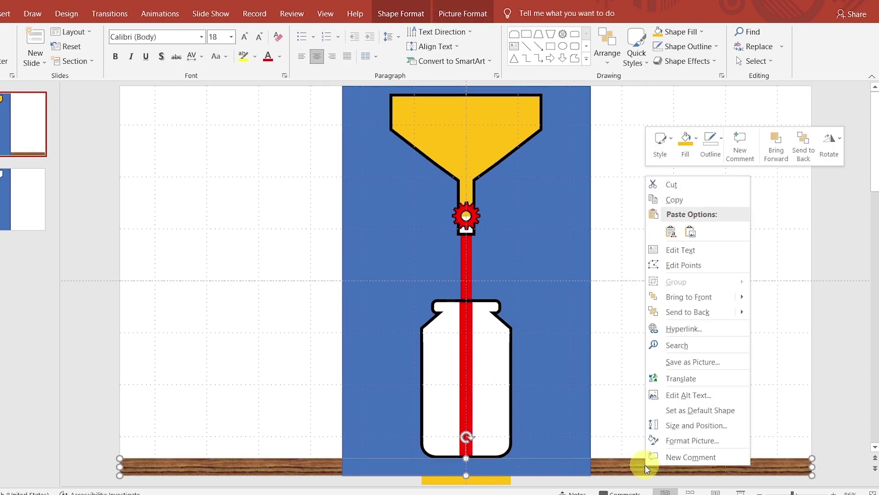
mouse_move(689, 297)
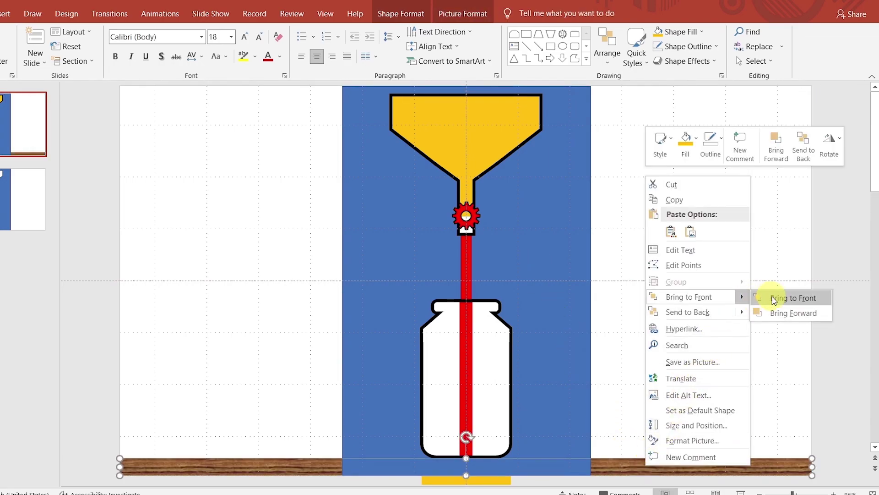
Bring the wooden shelf to the front, then slim the red stream and fill it yellow
left_click(773, 300)
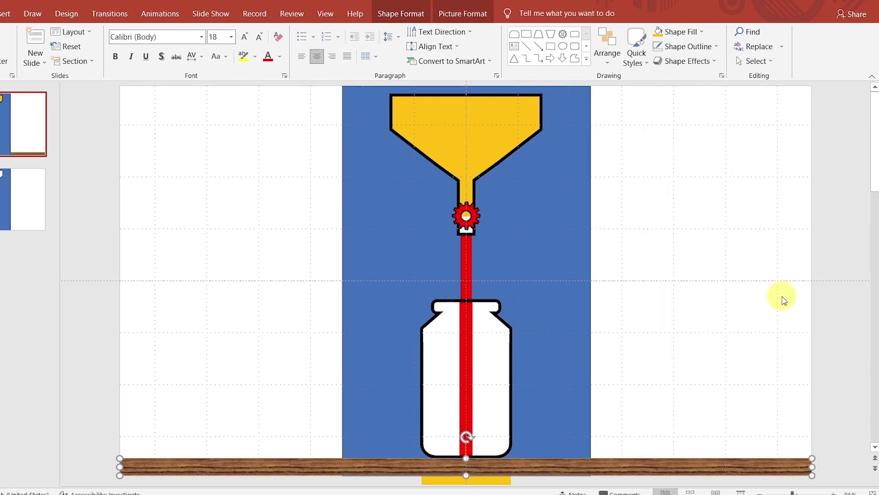
left_click(466, 319)
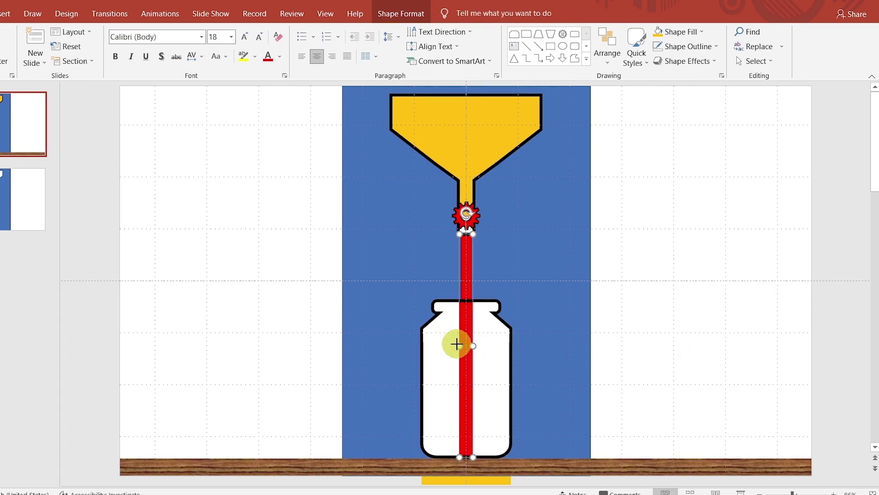
left_click_drag(456, 345, 460, 345)
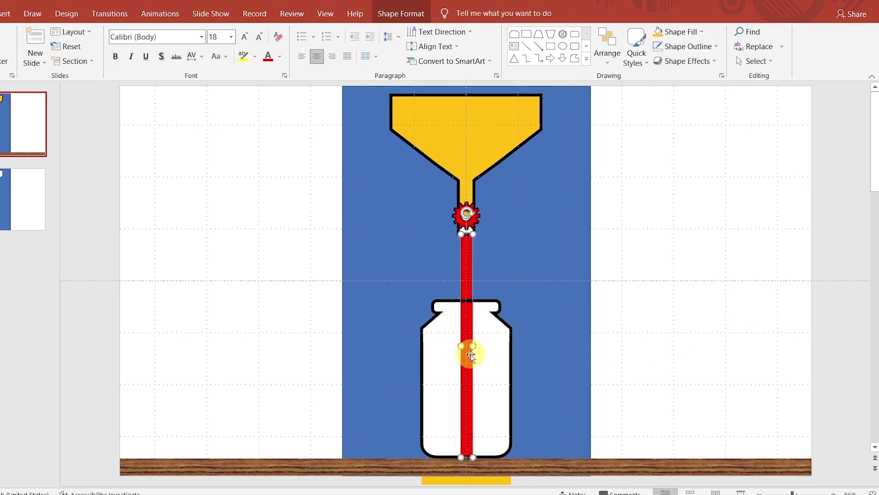
left_click_drag(475, 346, 470, 348)
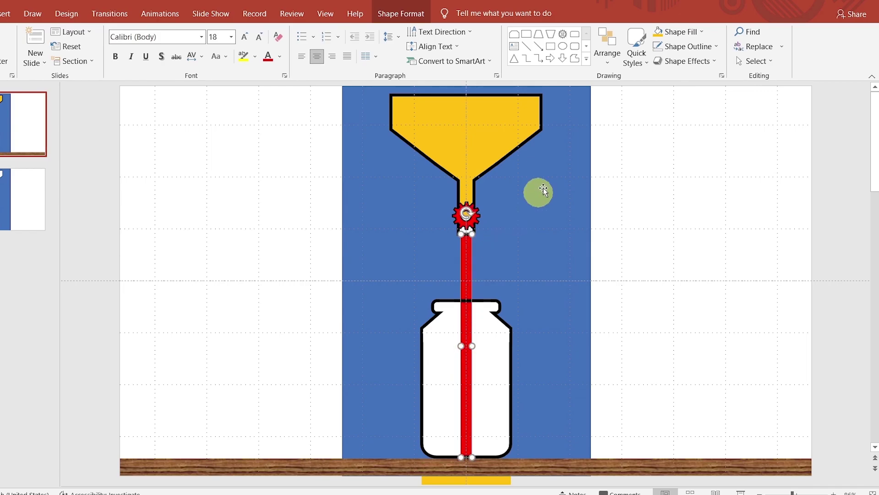
left_click(659, 36)
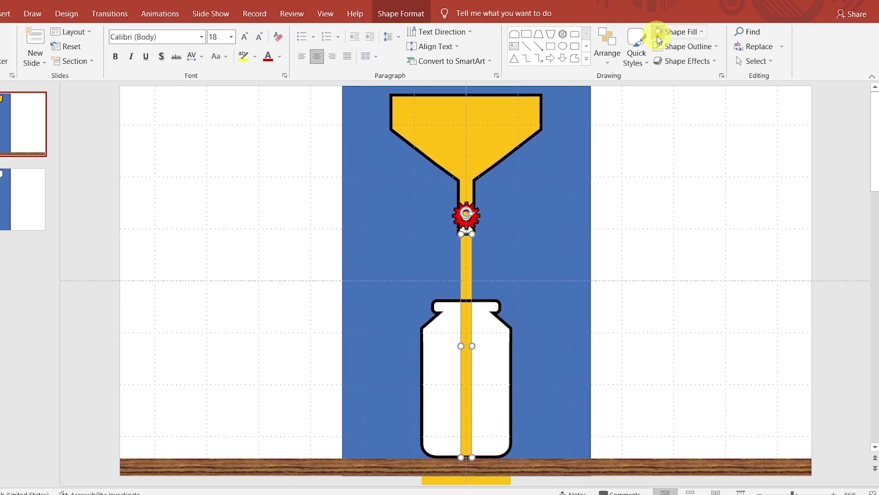
left_click(636, 190)
Fill the blue mask with white so it blends into the background
left_click(530, 195)
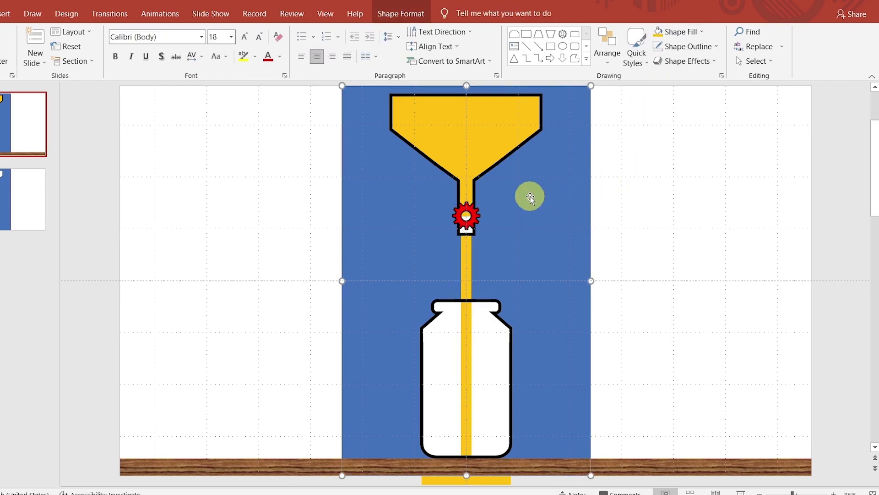
left_click(701, 32)
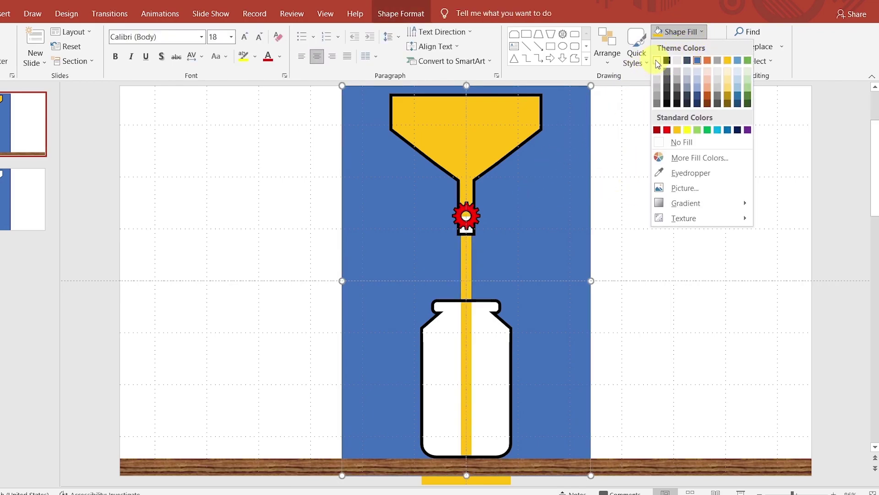
left_click(657, 61)
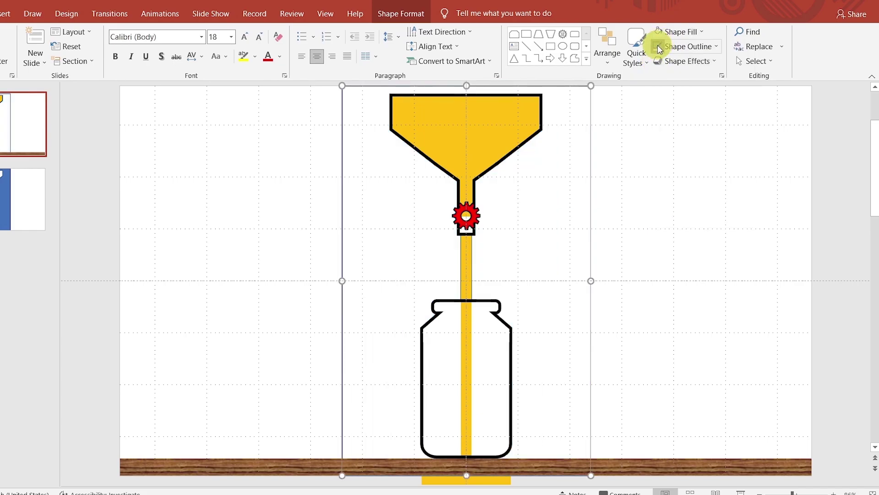
left_click(658, 175)
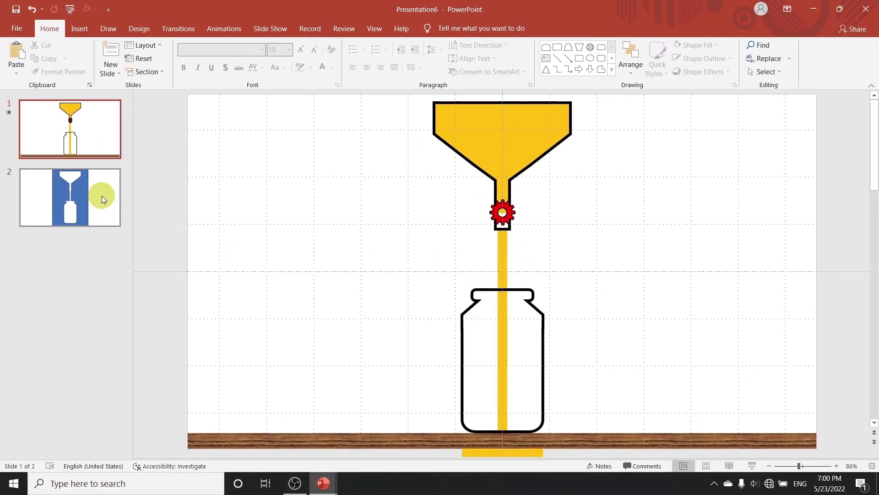
Delete slide 2 and play the remaining one-slide presentation as a slide show
left_click(102, 196)
key("Delete")
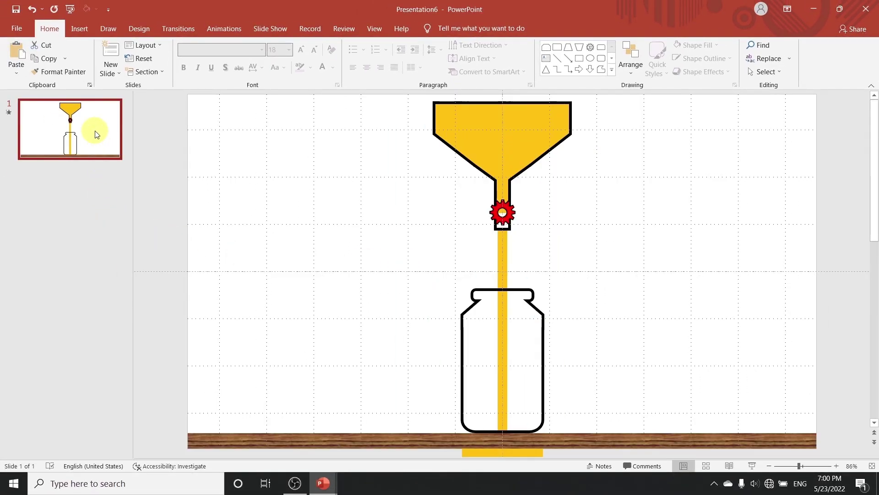
left_click(752, 465)
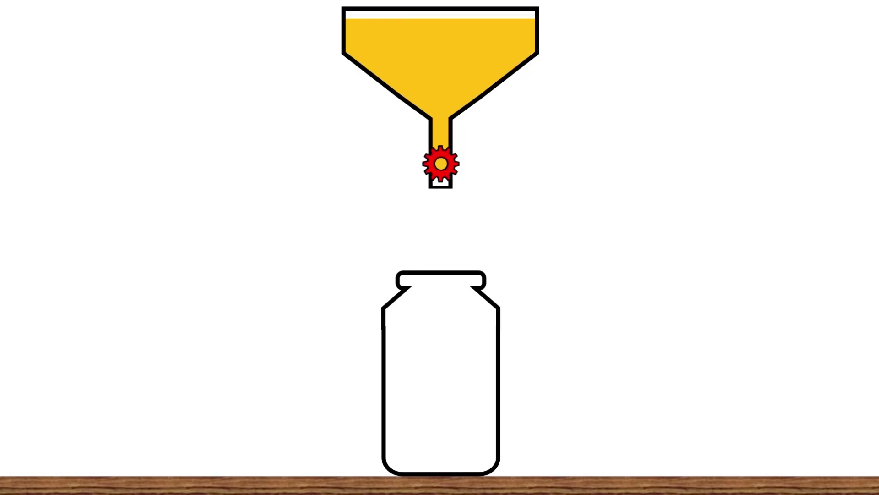